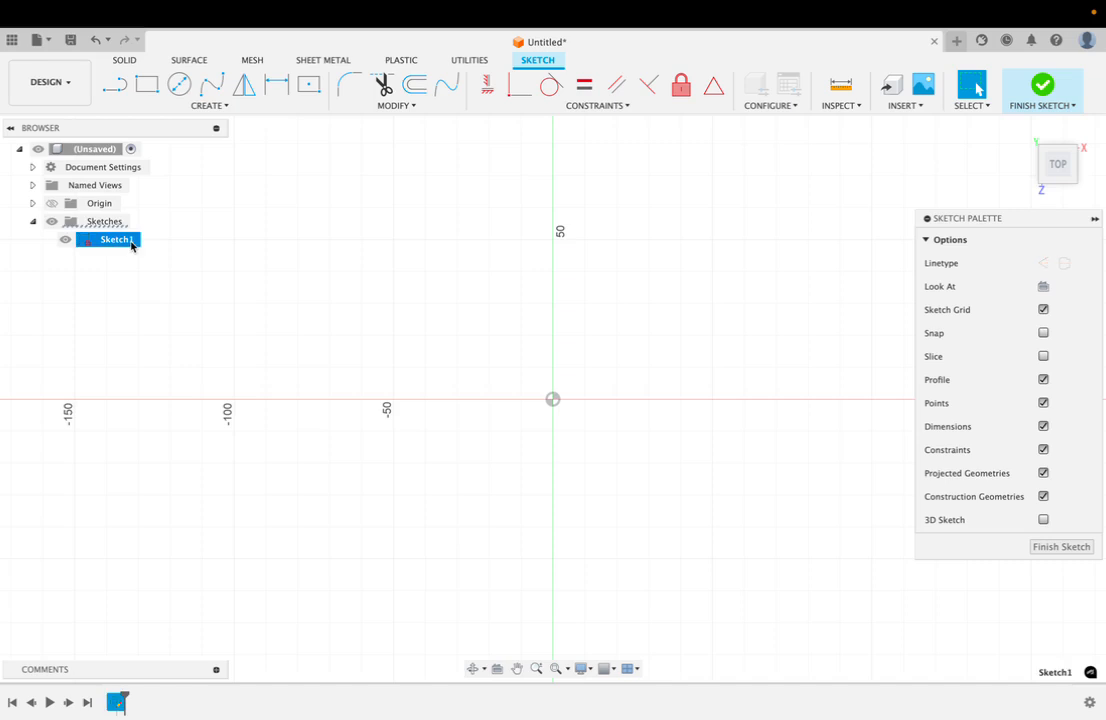
Step: Rename the first sketch in the browser as Face 1
left_click(131, 242)
type("D")
key("Return")
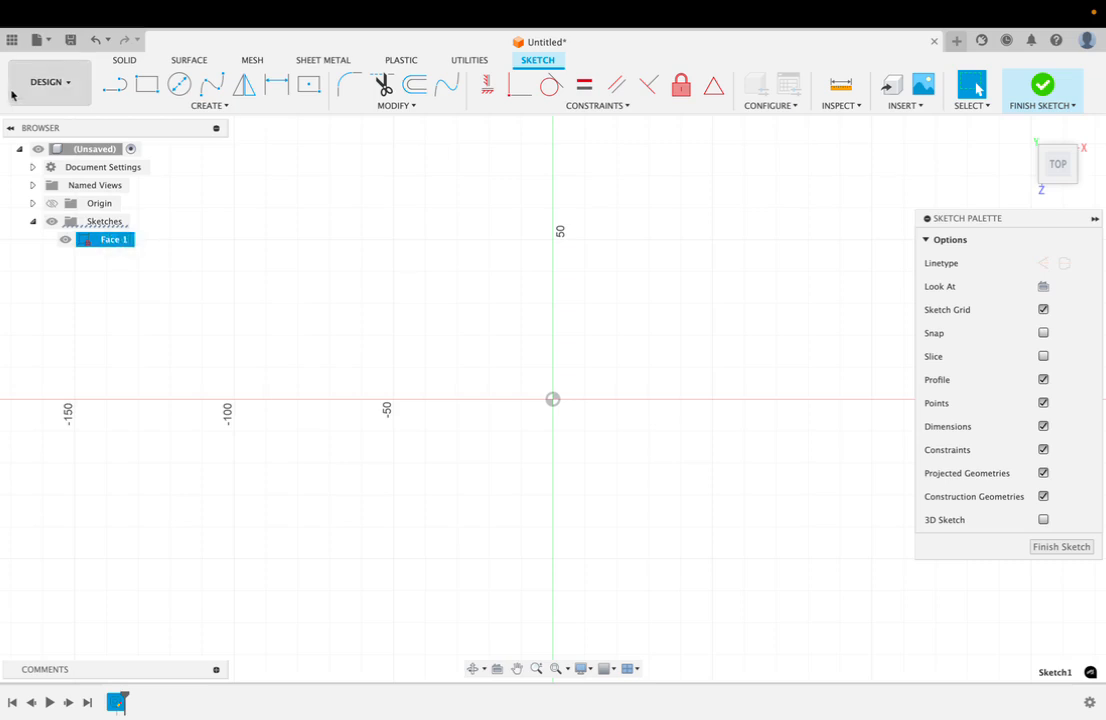
Step: Draw a 50 mm by 50 mm rectangle around the sketch origin and finish the sketch
left_click(147, 84)
left_click(405, 330)
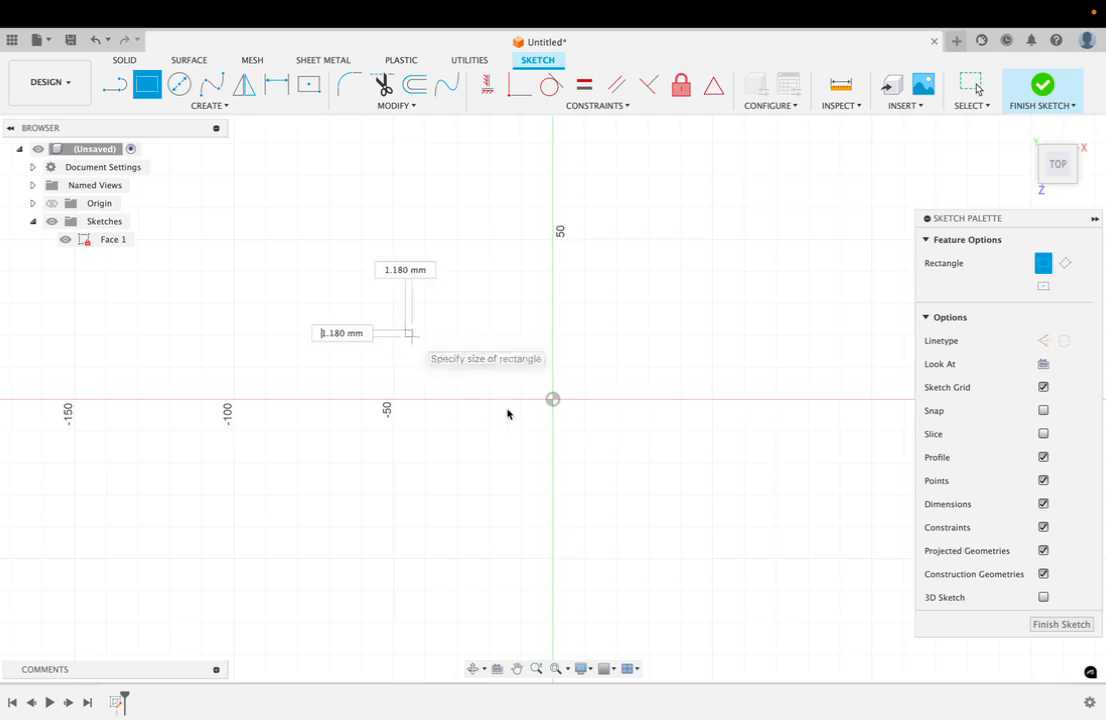
type("50")
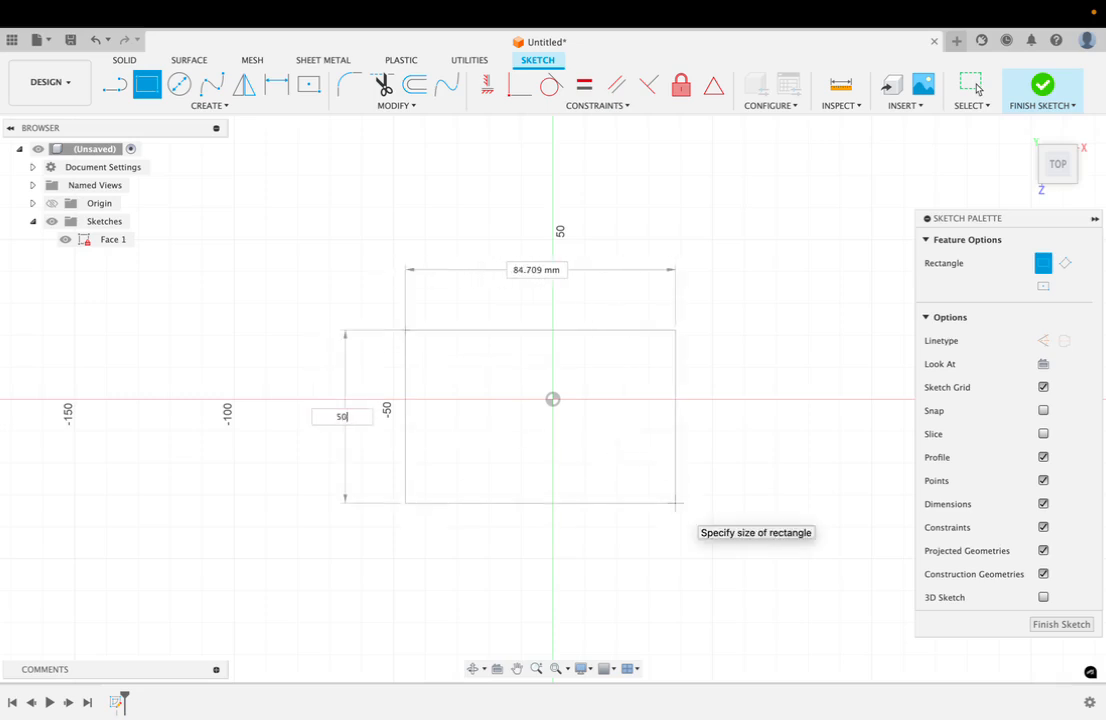
key("Tab")
key("Tab")
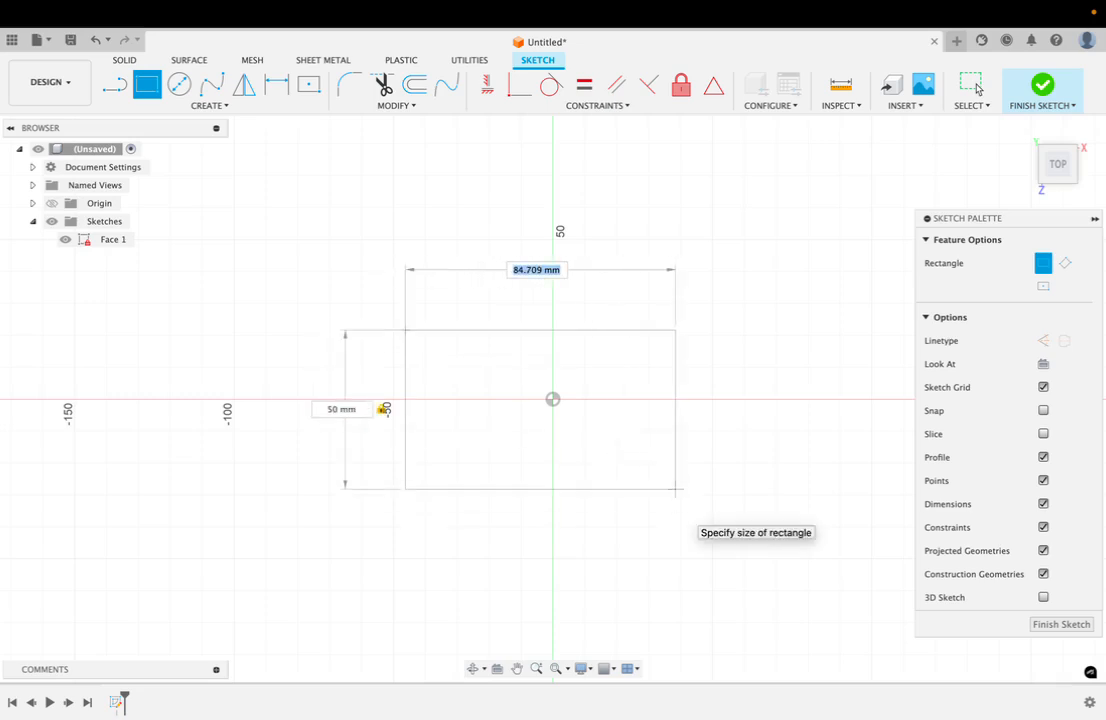
type("50")
key("Tab")
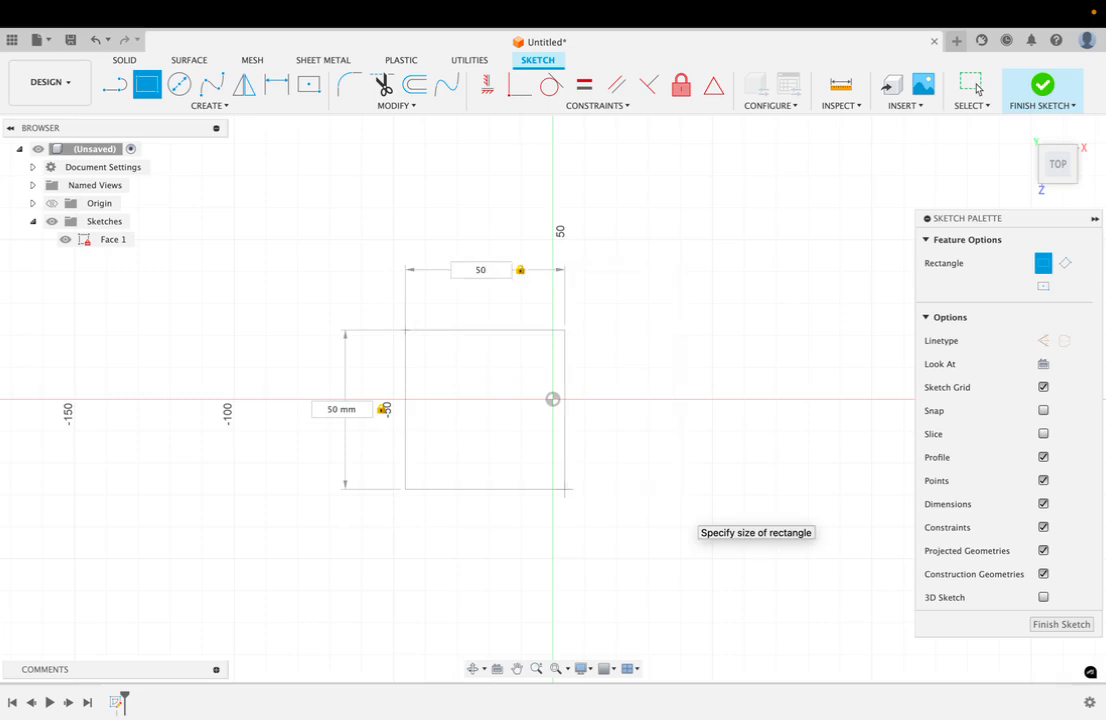
key("Return")
left_click(972, 85)
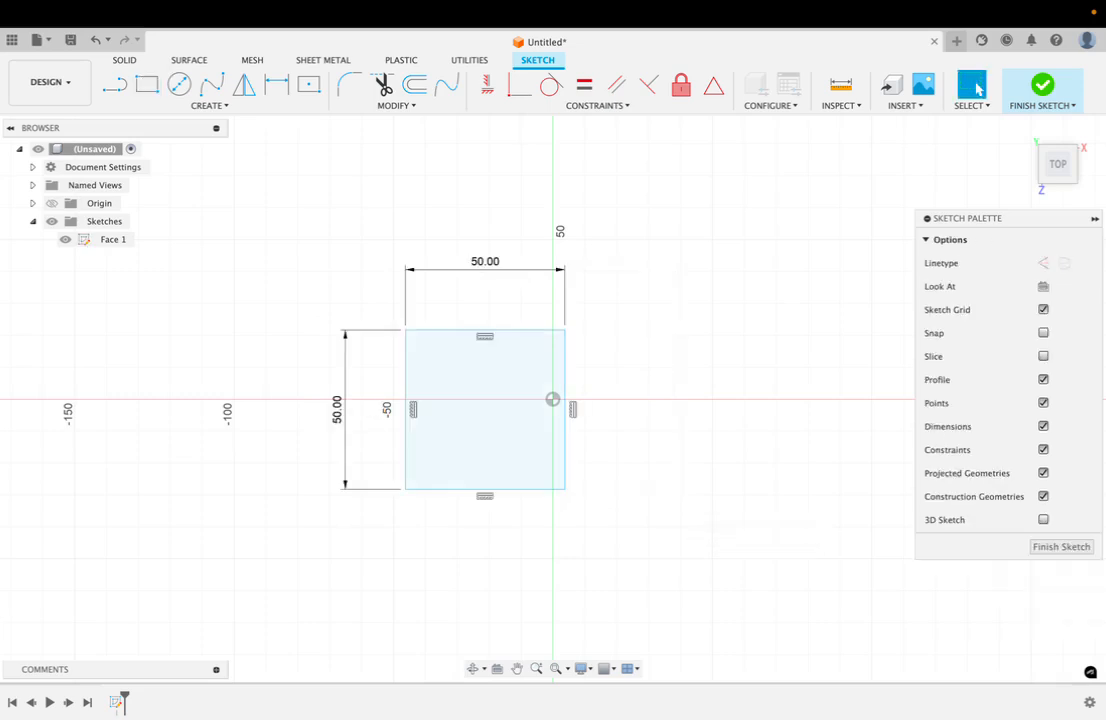
left_click(1042, 85)
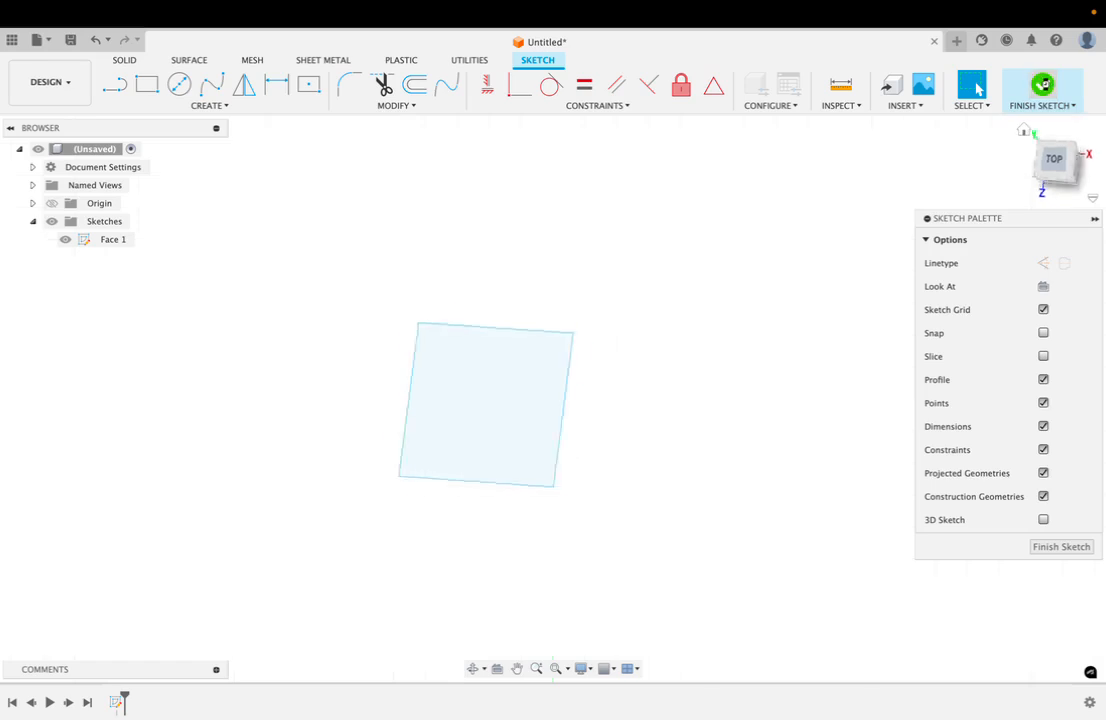
Step: Extrude the square profile 5 mm upward as a new body
key("e")
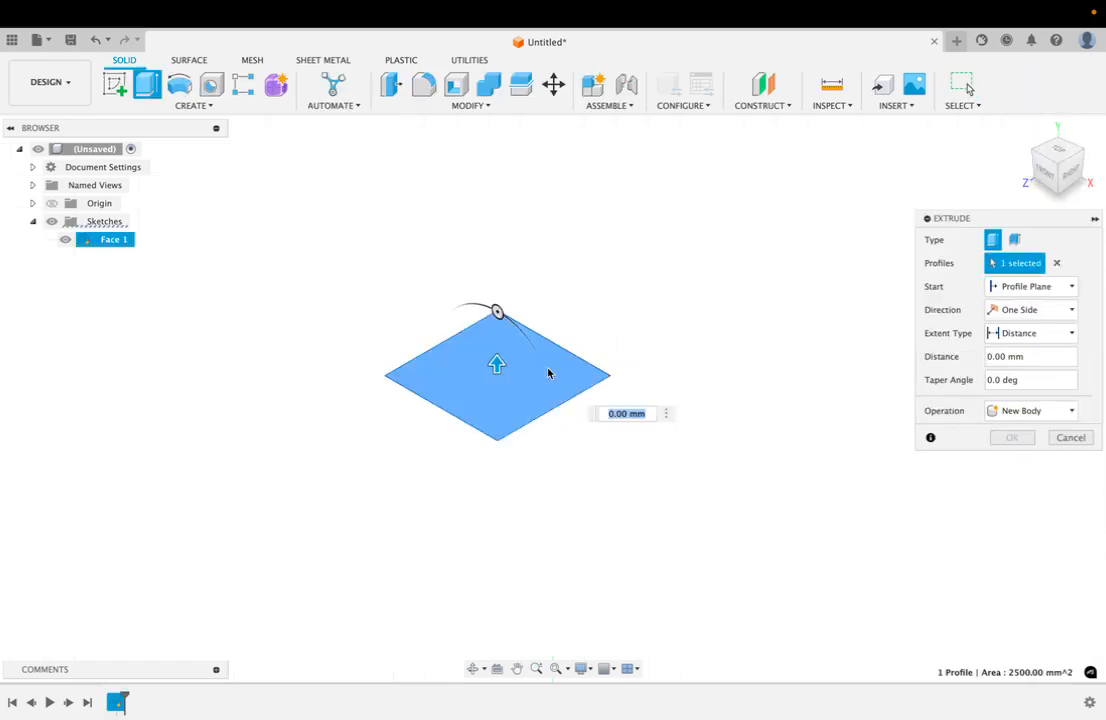
left_click(182, 106)
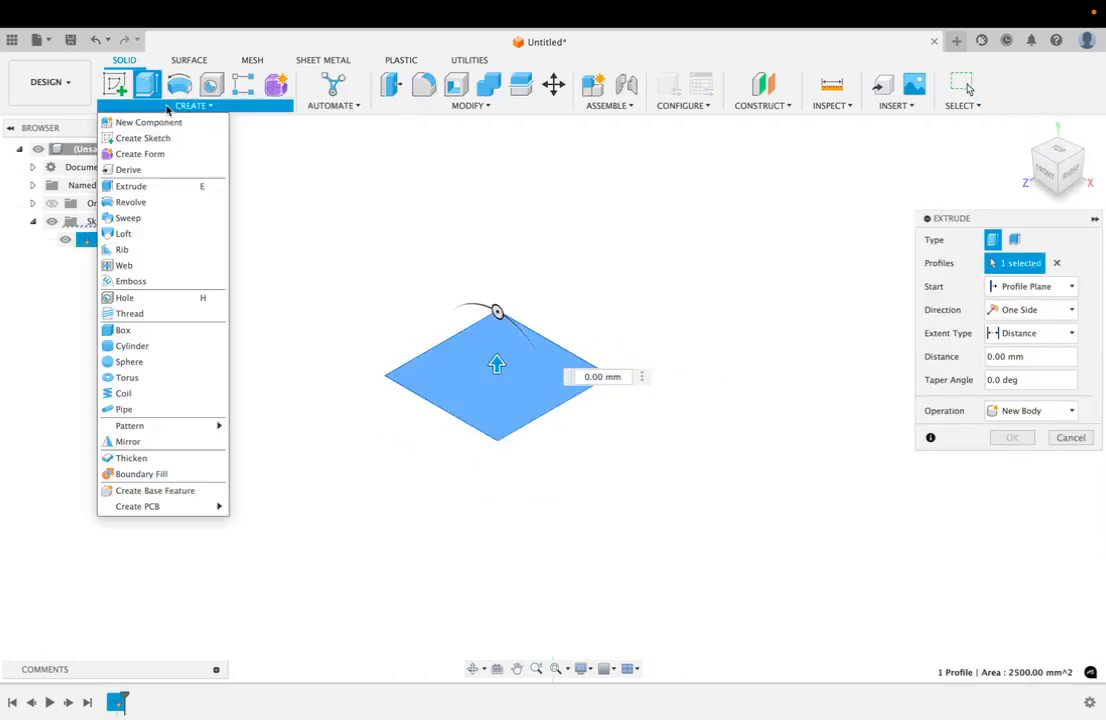
left_click(124, 186)
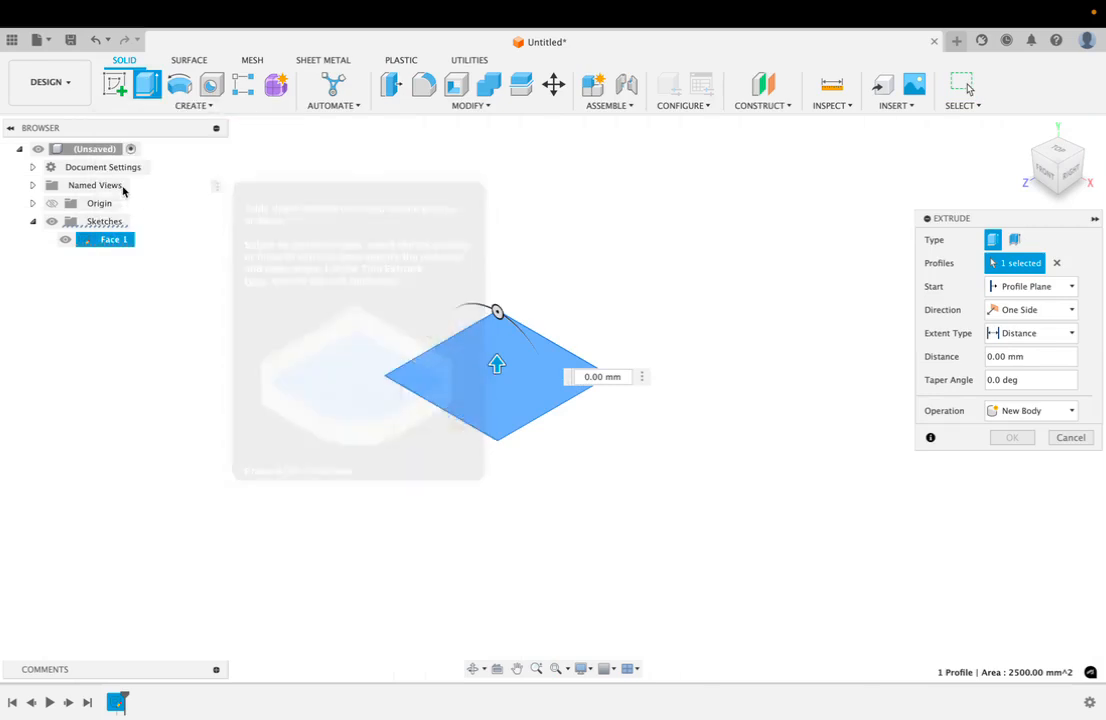
left_click(463, 371)
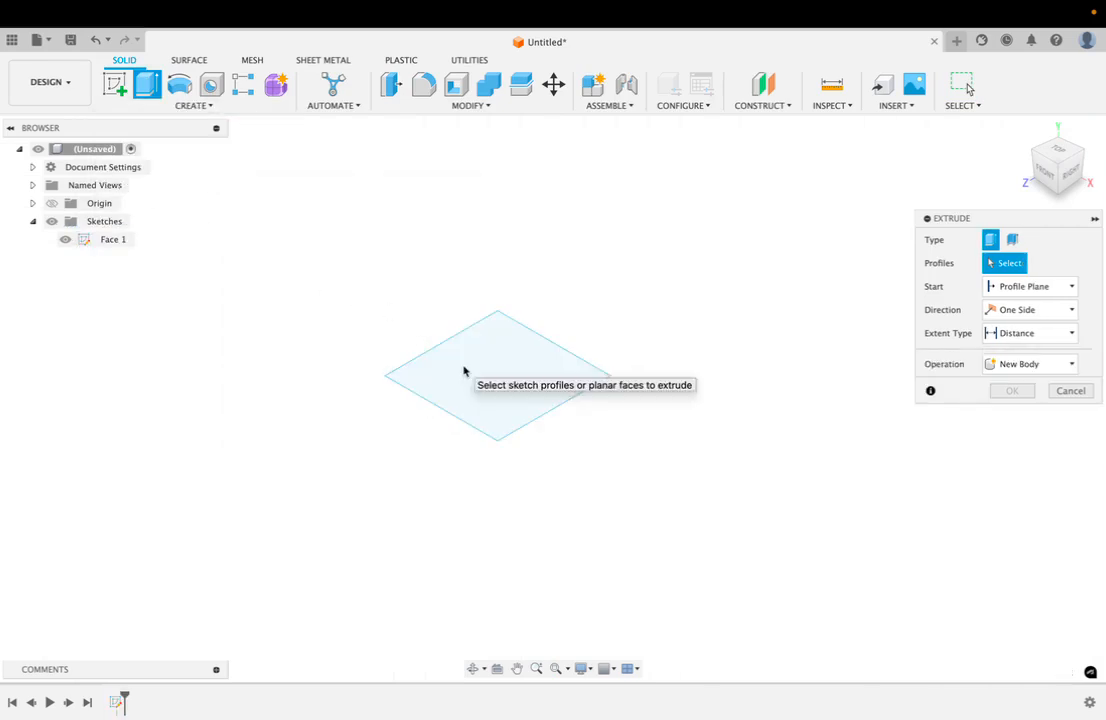
left_click(500, 378)
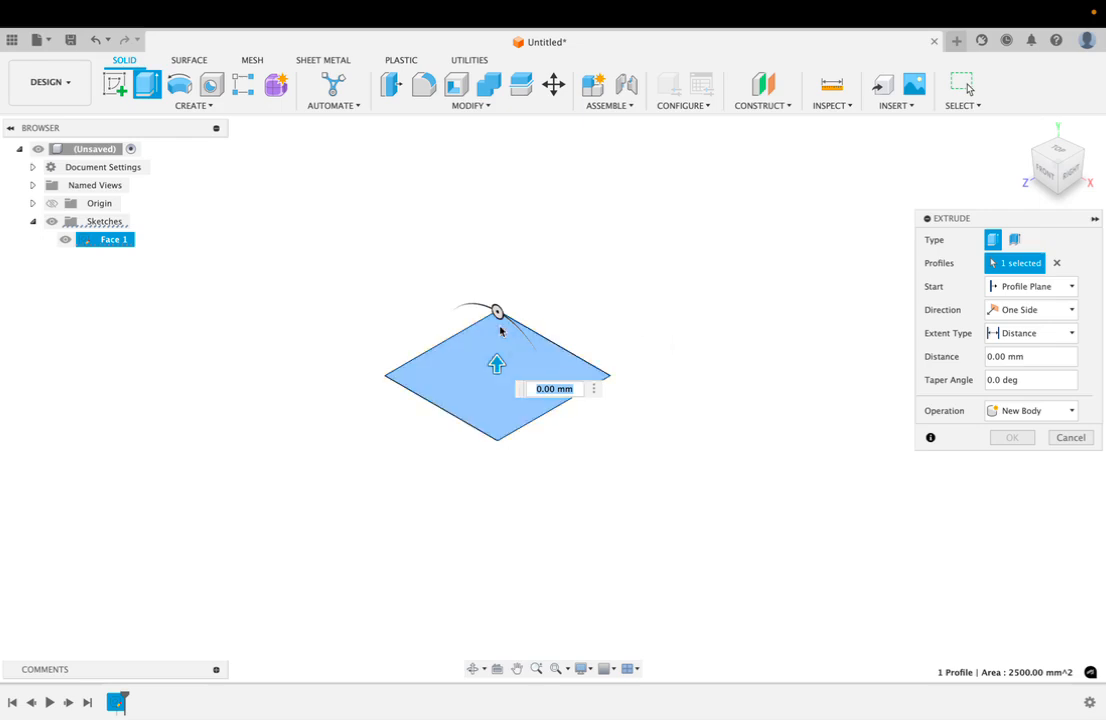
type("5")
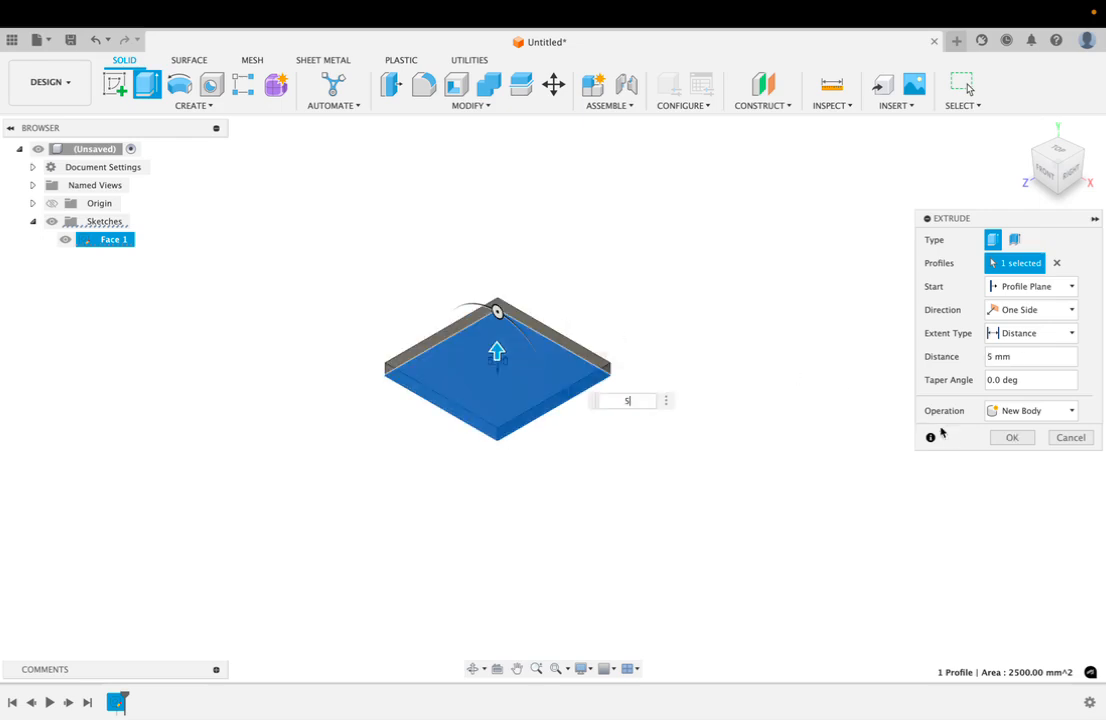
left_click(1008, 437)
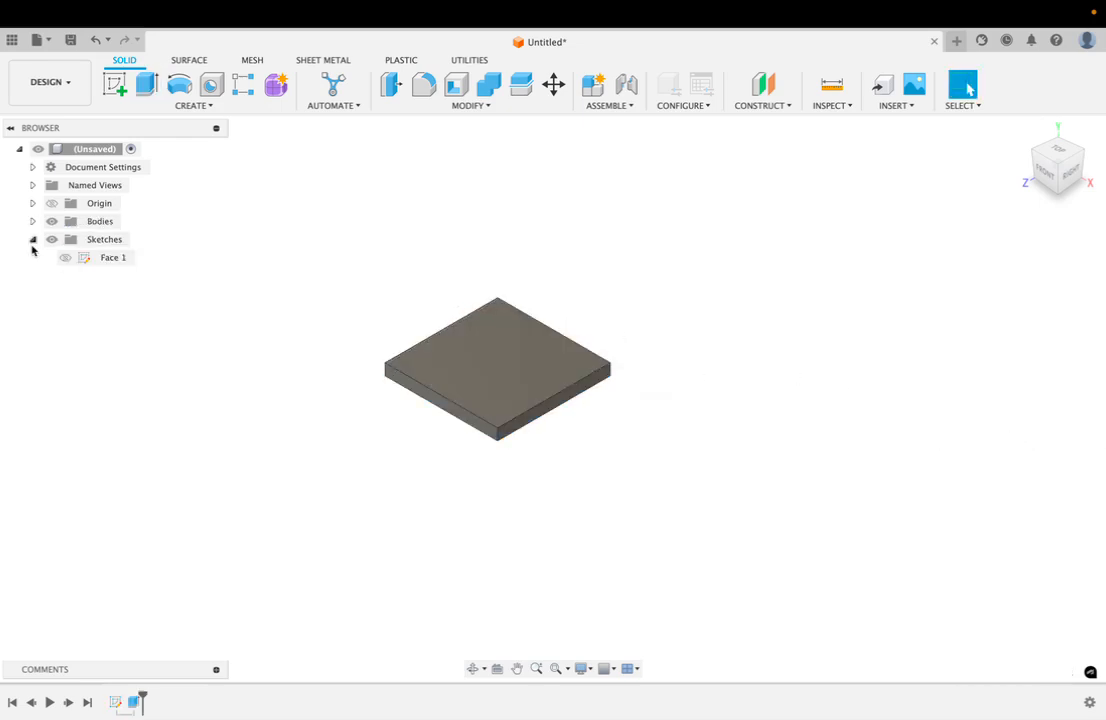
Step: Sketch a 6 mm diameter circle at the centre of the plate's upper face
left_click(115, 84)
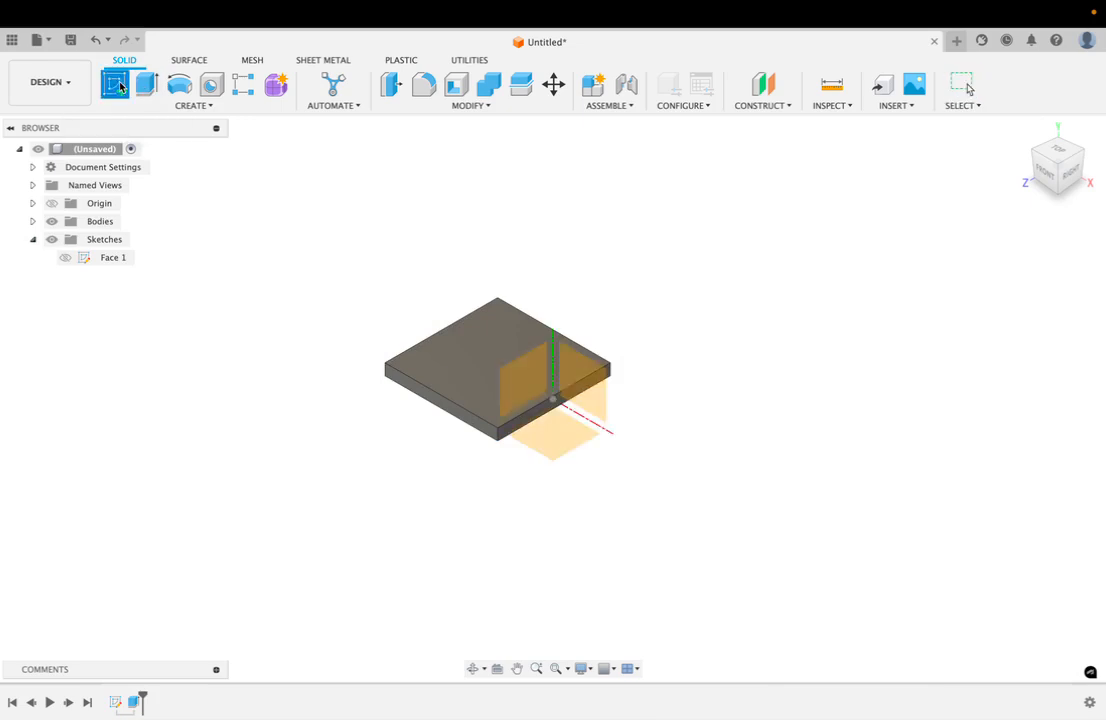
left_click(460, 366)
left_click(180, 84)
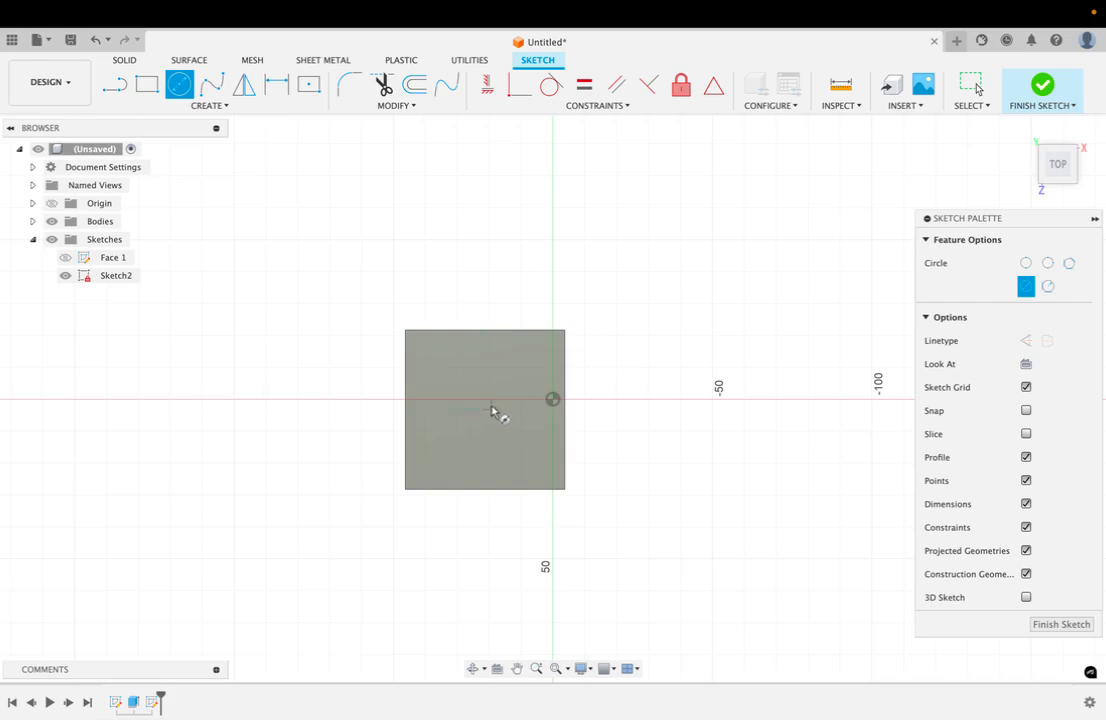
scroll(490, 410, "up", 5)
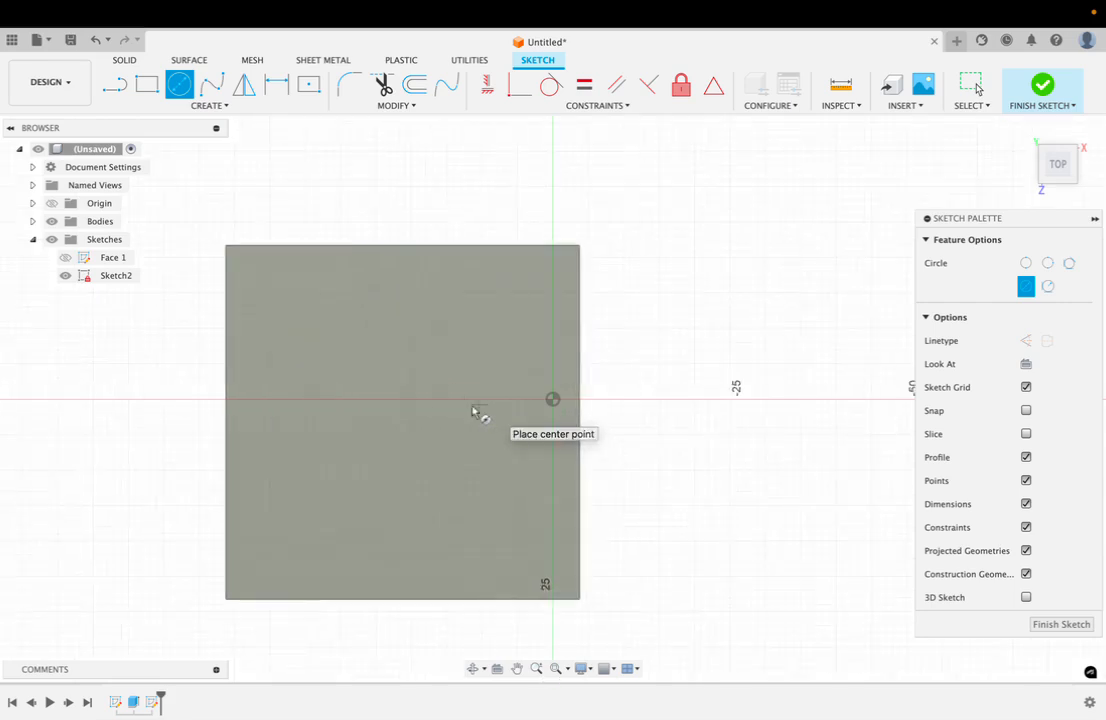
left_click(402, 422)
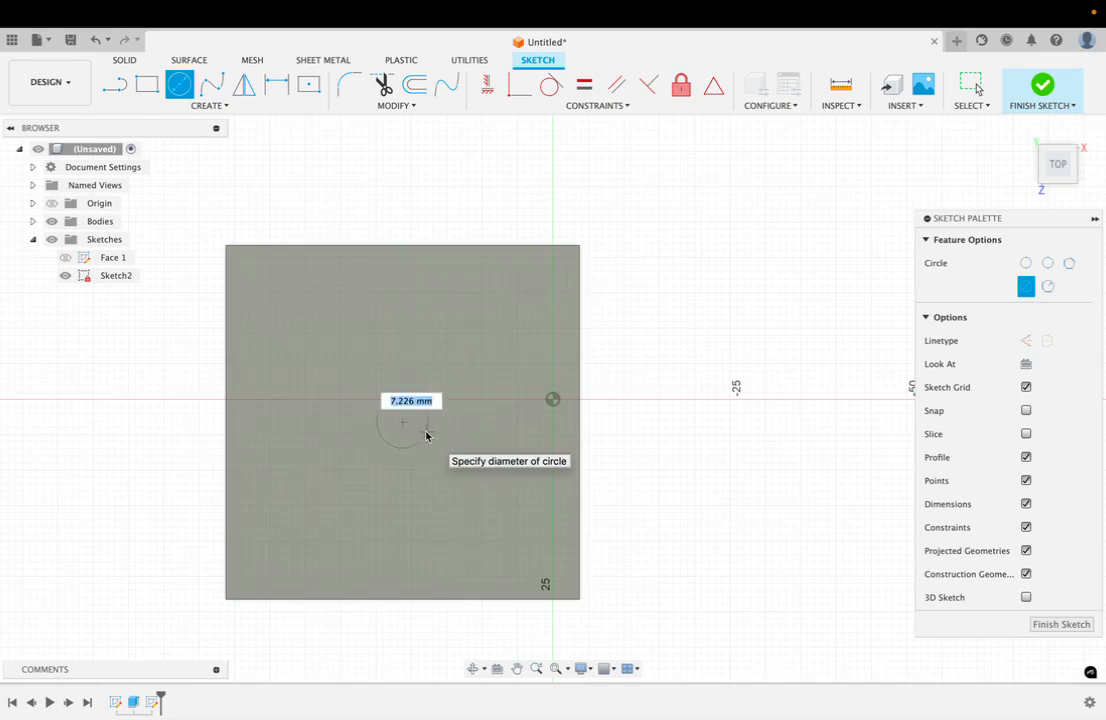
type("6")
key("Return")
left_click(972, 84)
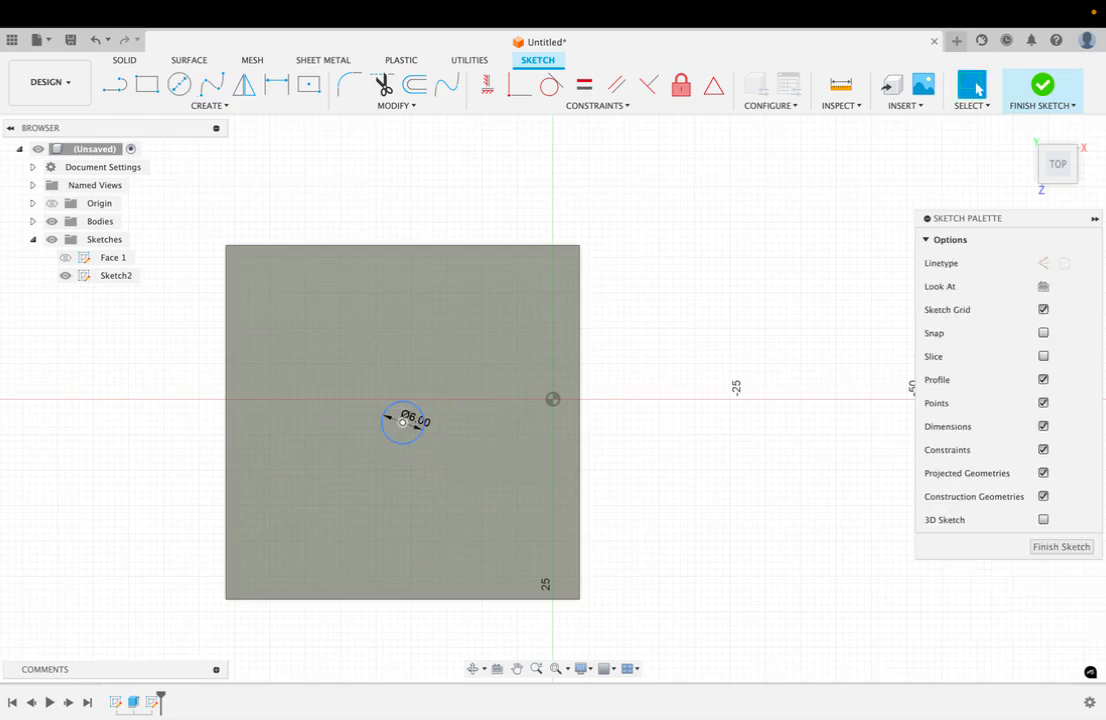
Step: Extrude the circle 1 mm down into the plate as a cut
key("e")
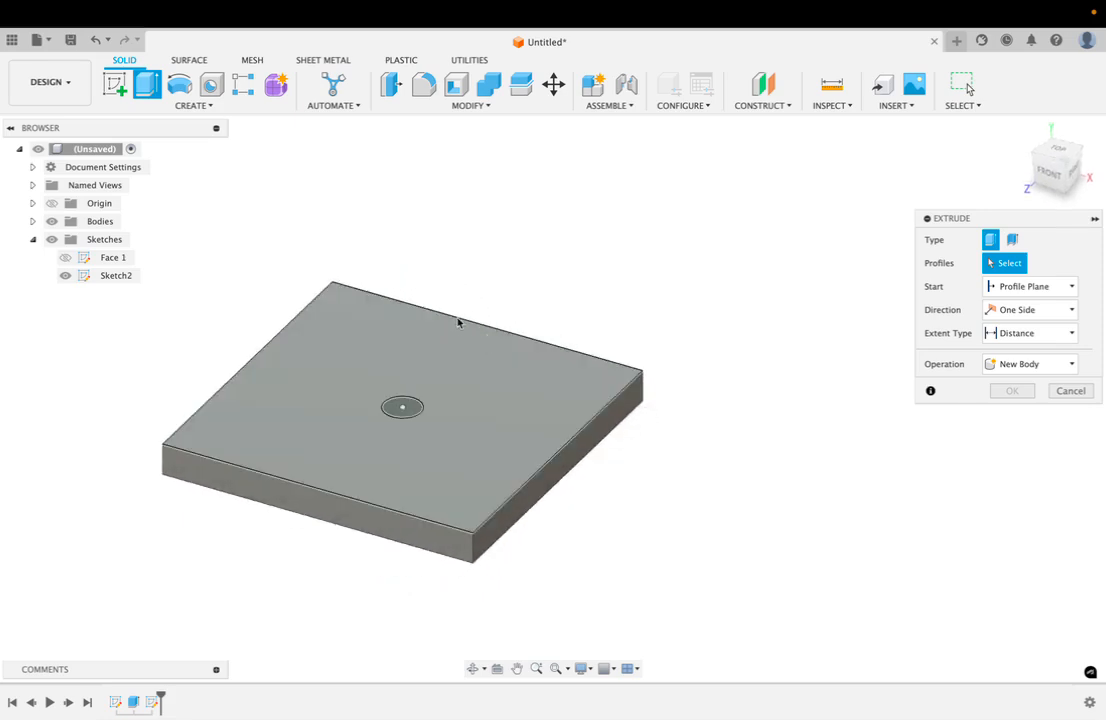
left_click_drag(1005, 224, 797, 195)
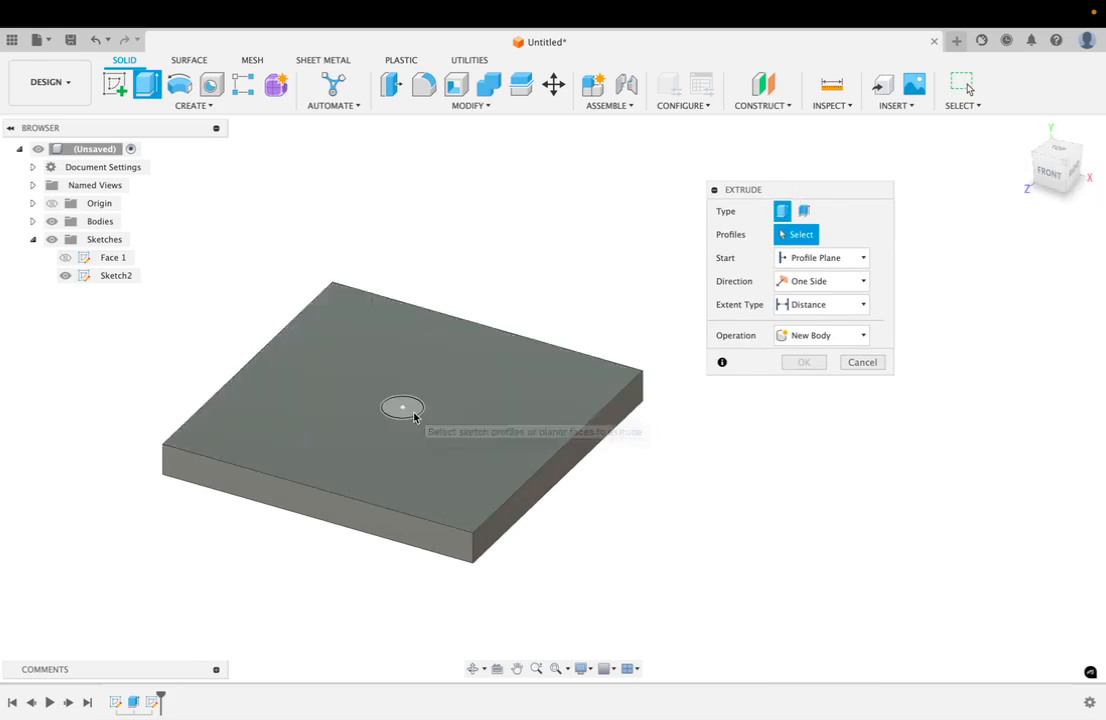
left_click(403, 407)
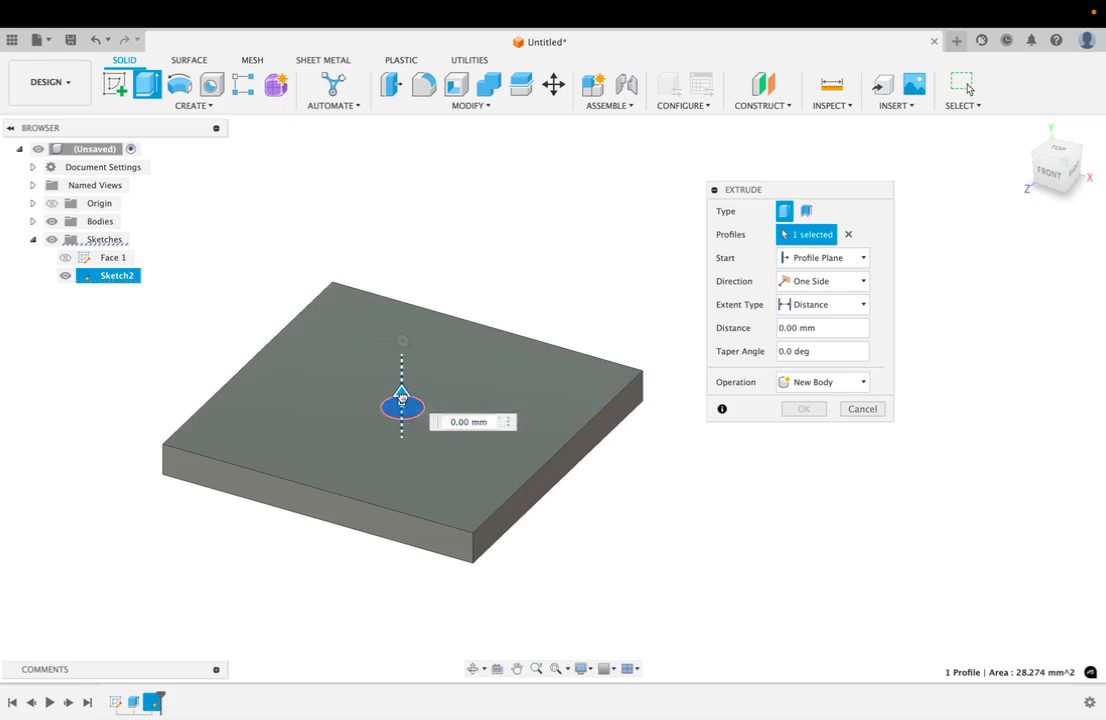
left_click_drag(403, 400, 481, 449)
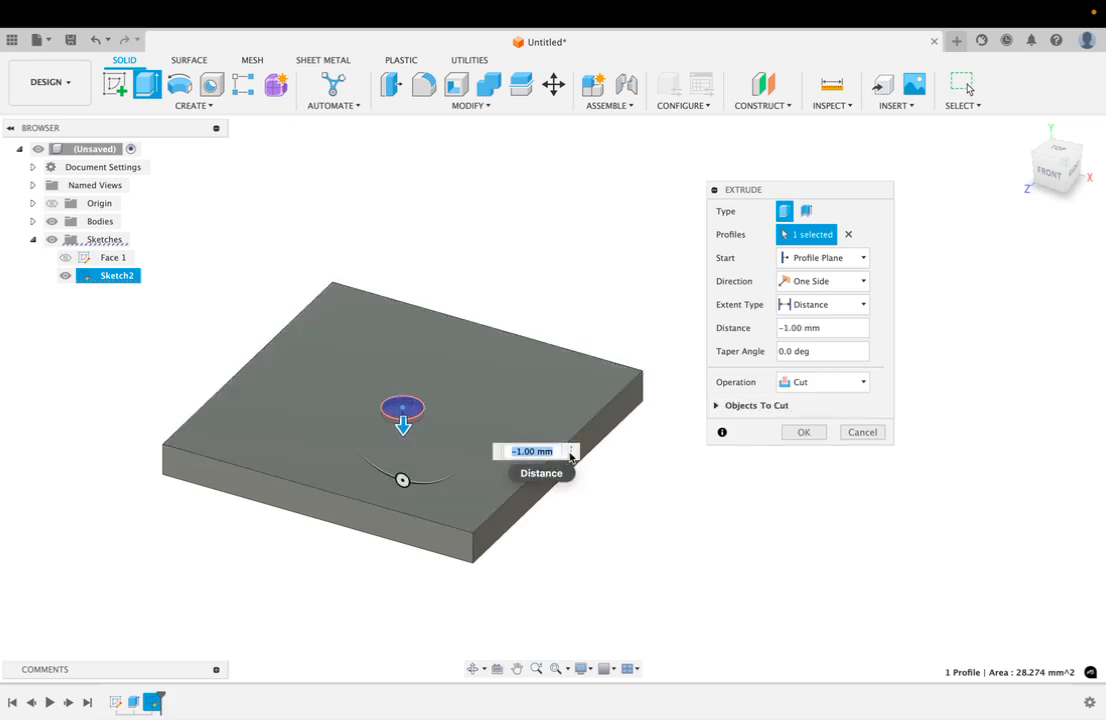
left_click(803, 432)
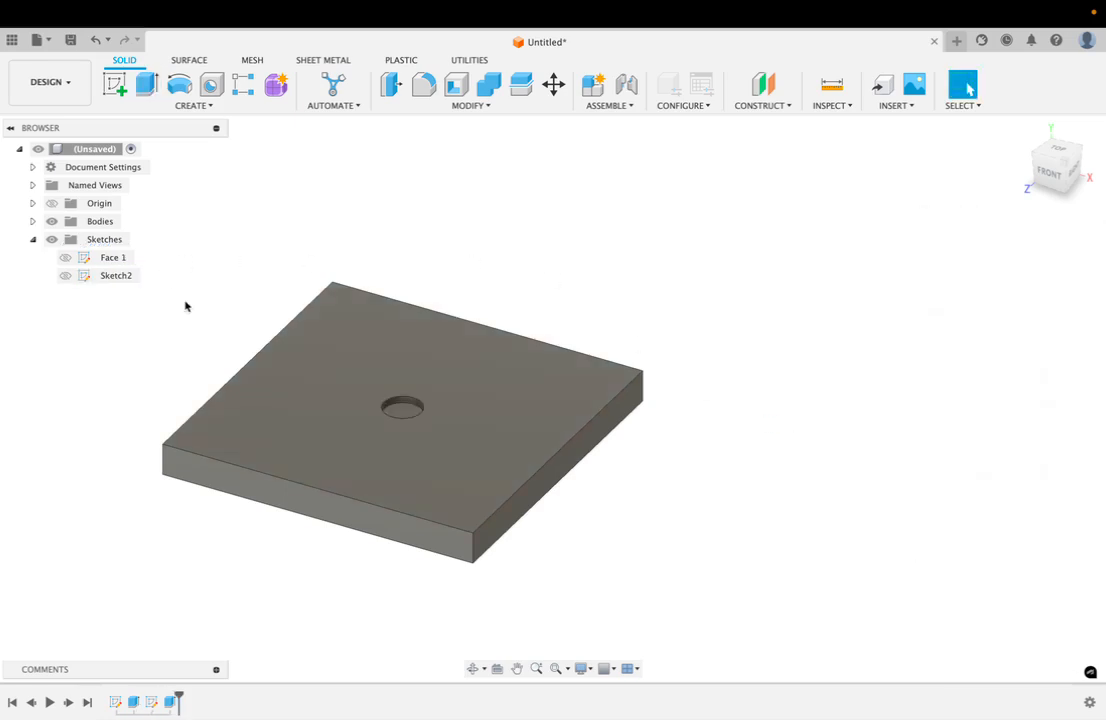
Step: Rename the circle's sketch as #1
double_click(115, 275)
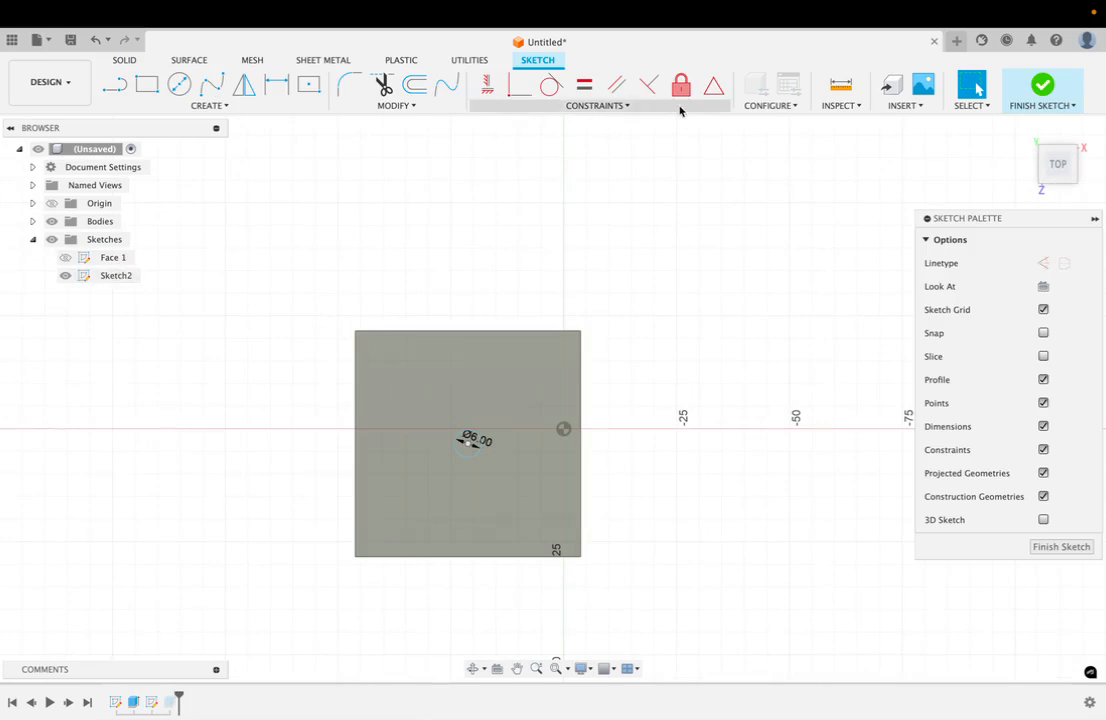
left_click(1030, 143)
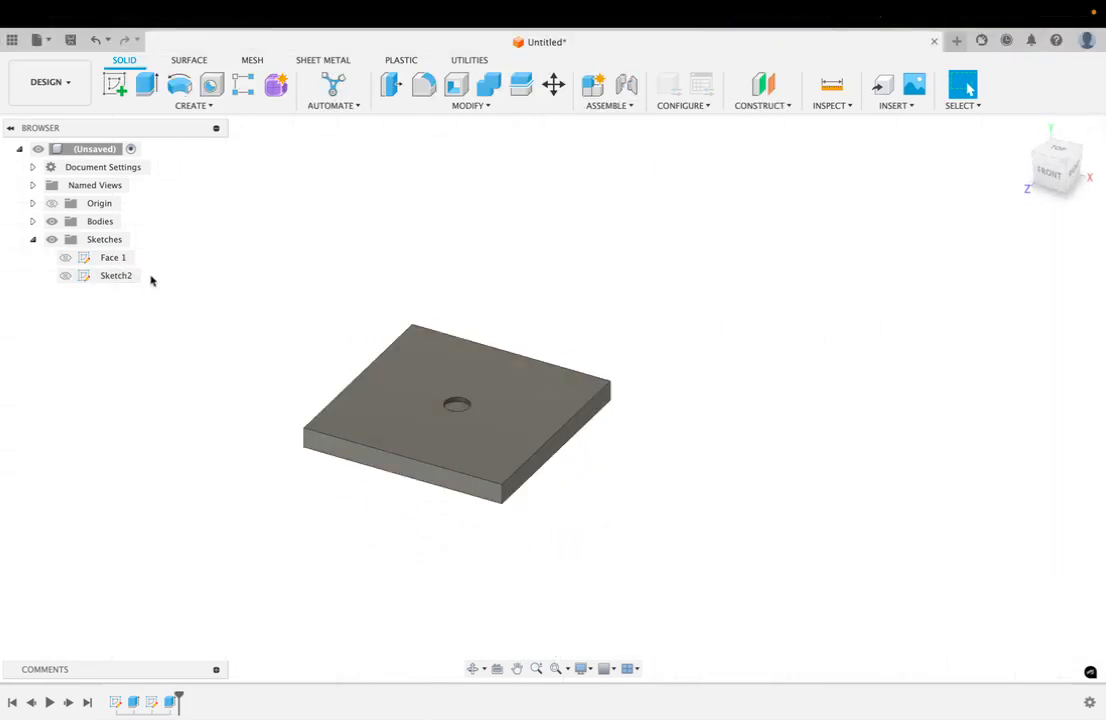
left_click(118, 276)
double_click(118, 276)
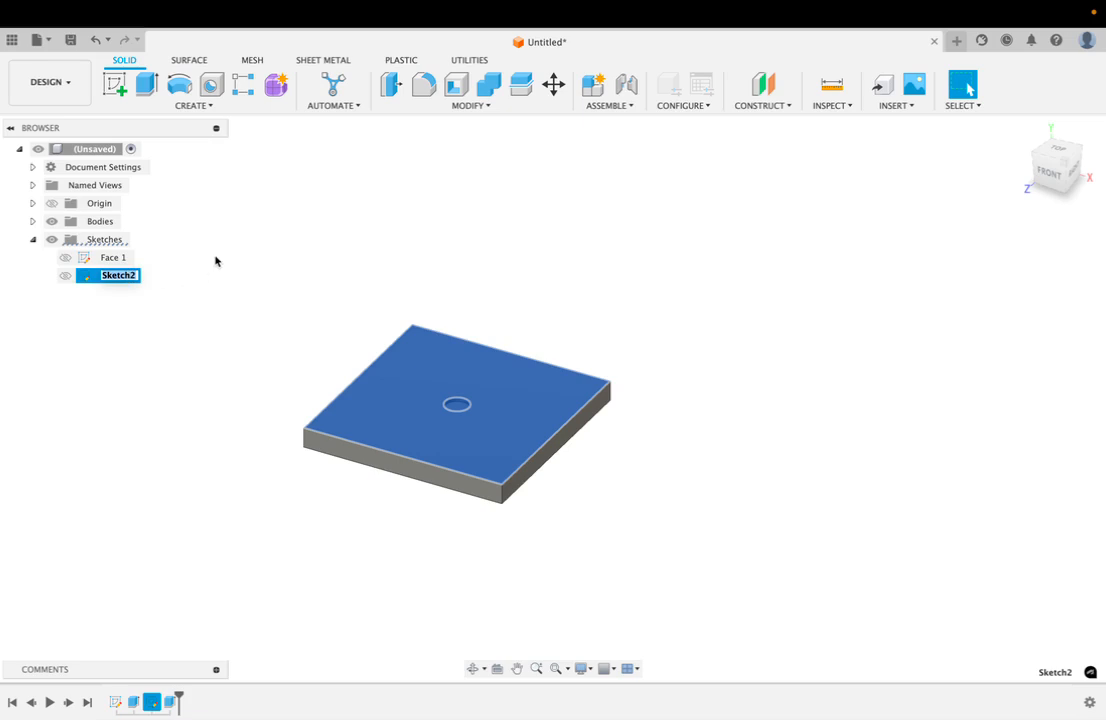
type("#1")
key("Return")
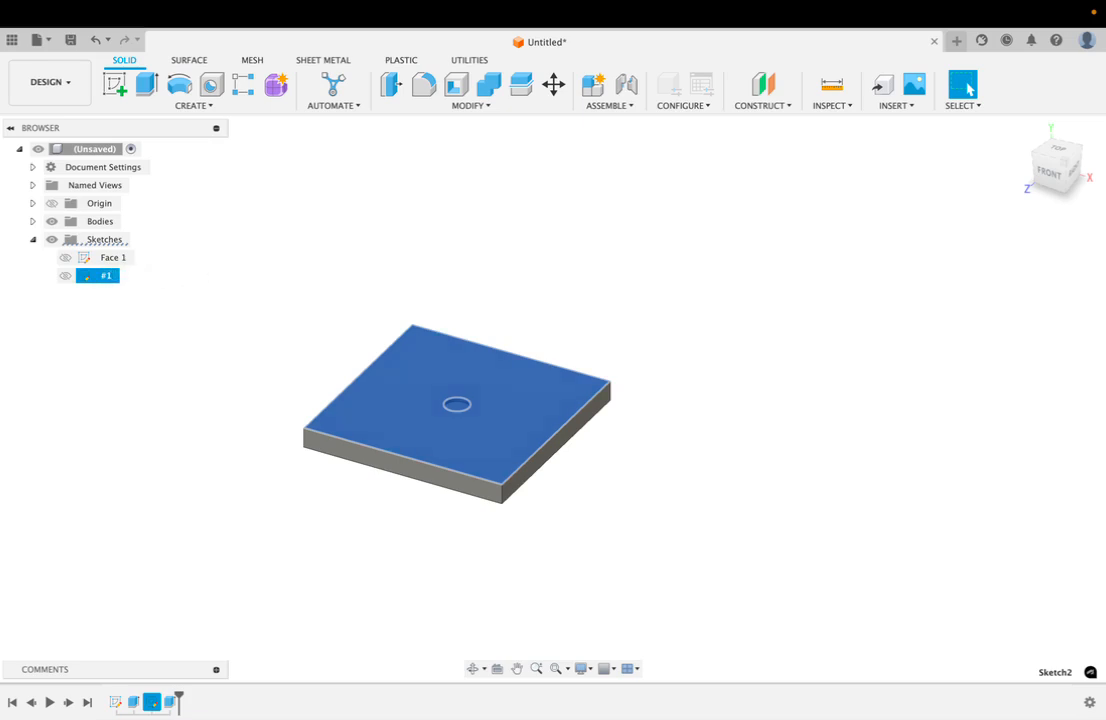
left_click(247, 321)
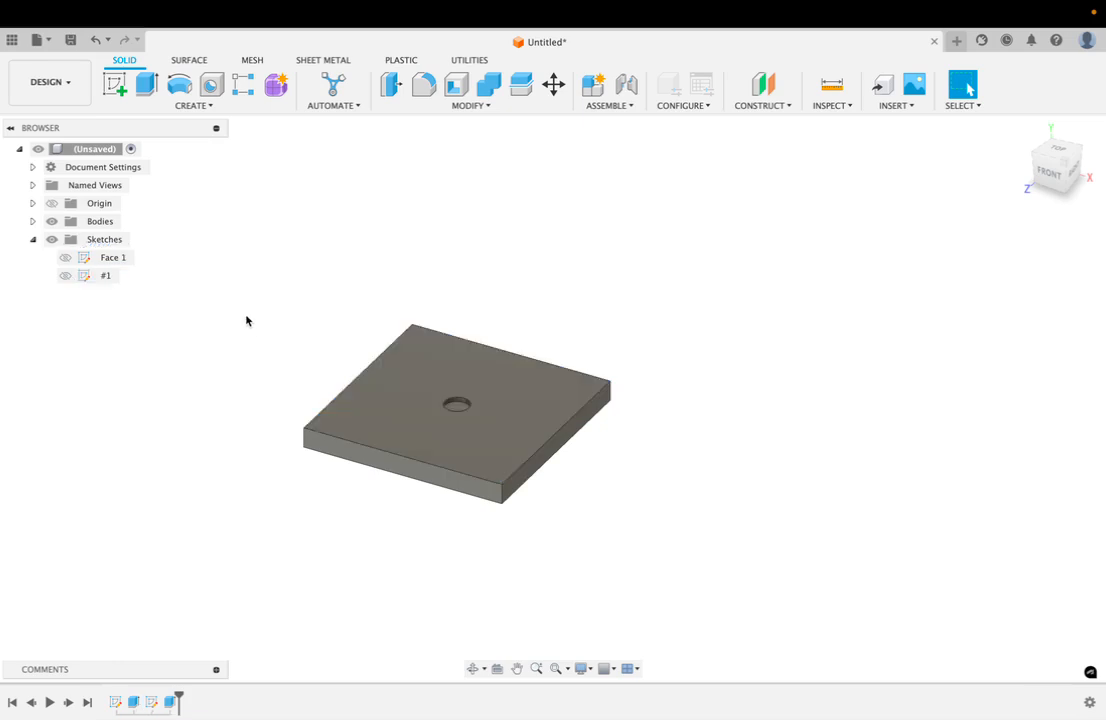
Step: Sketch a 50 mm by 50 mm square on the horizontal base plane, beside the first plate and with a gap between them
left_click(146, 89)
left_click(866, 363)
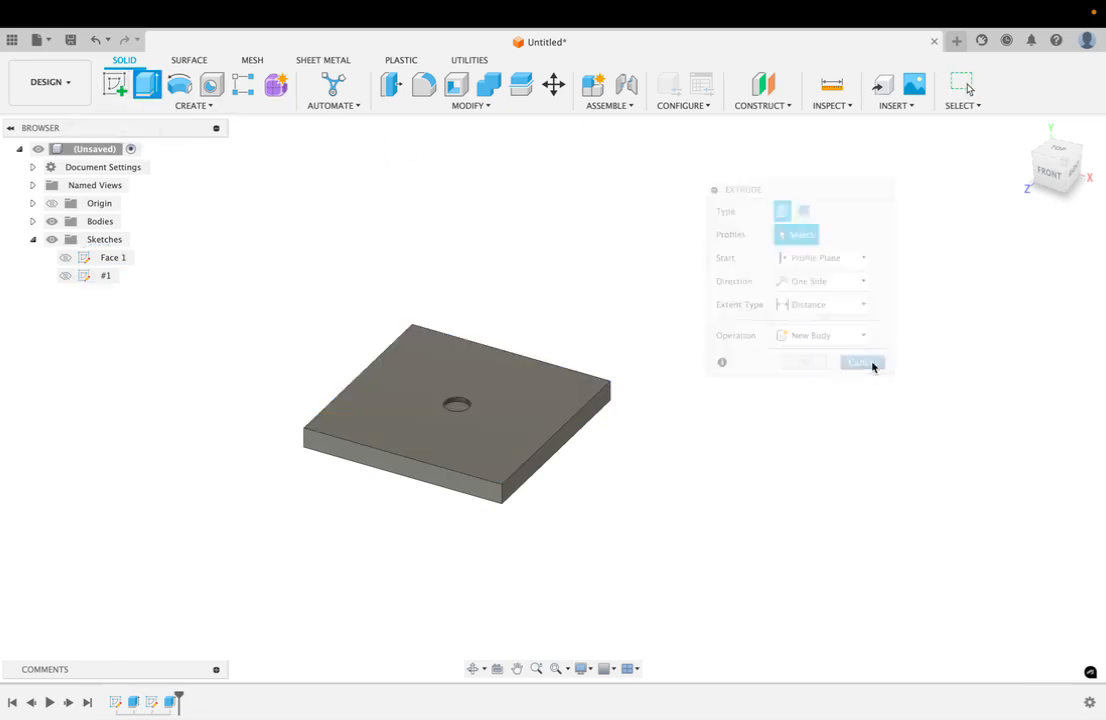
left_click(115, 84)
left_click(580, 450)
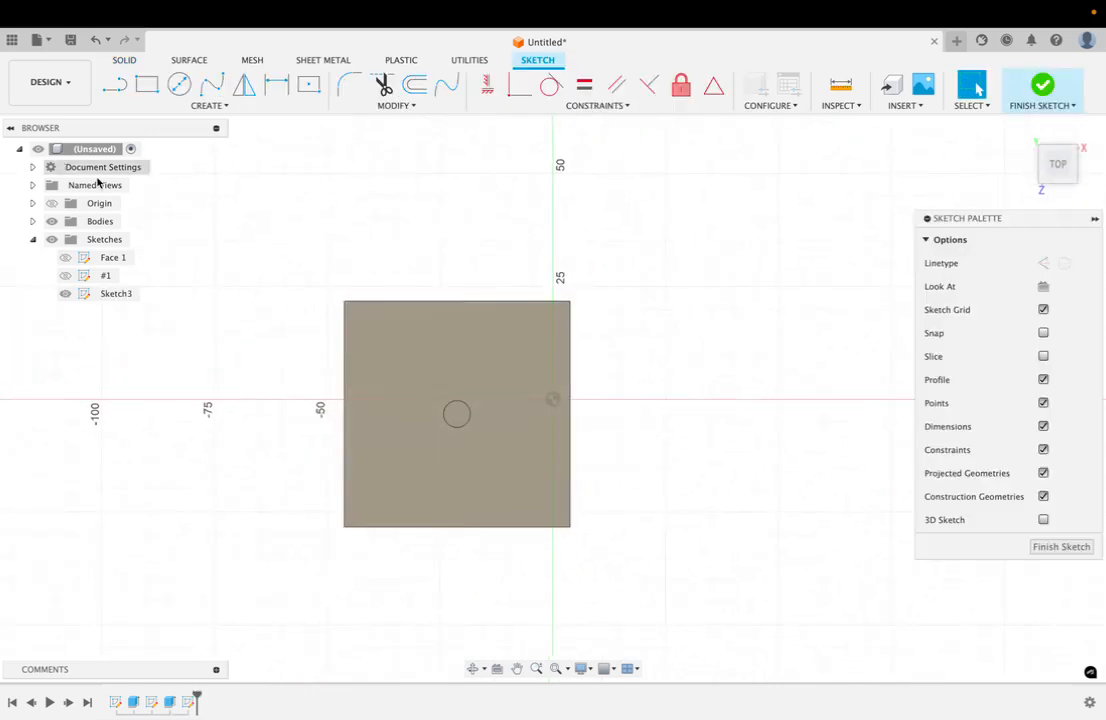
left_click(145, 88)
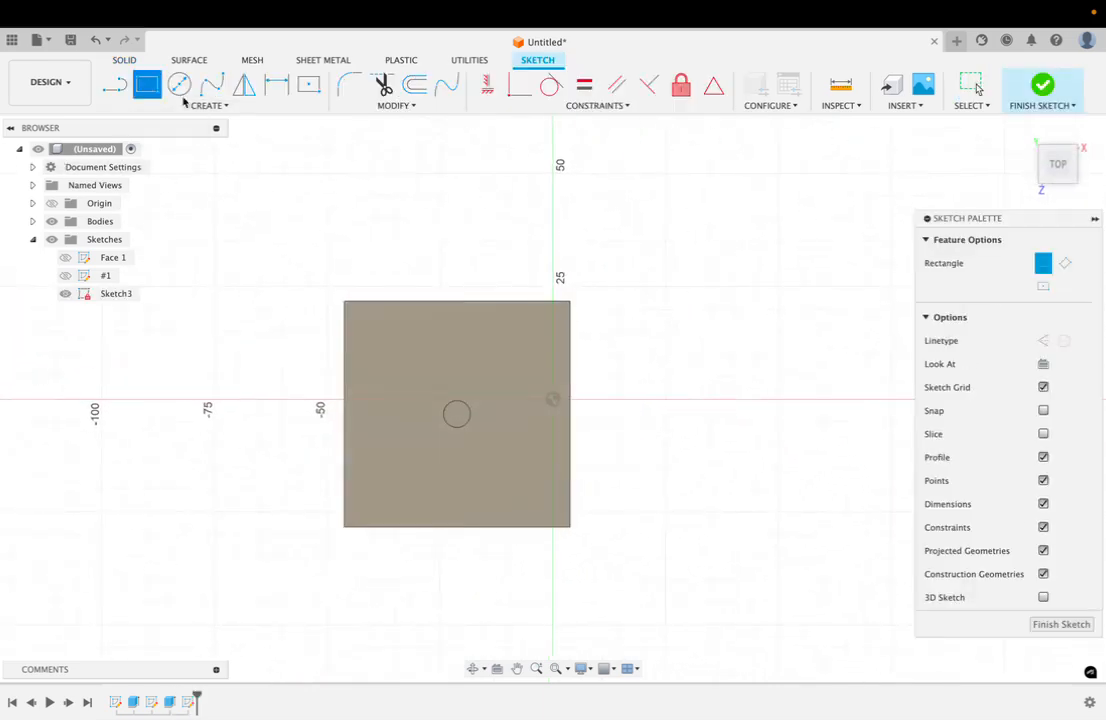
left_click(651, 304)
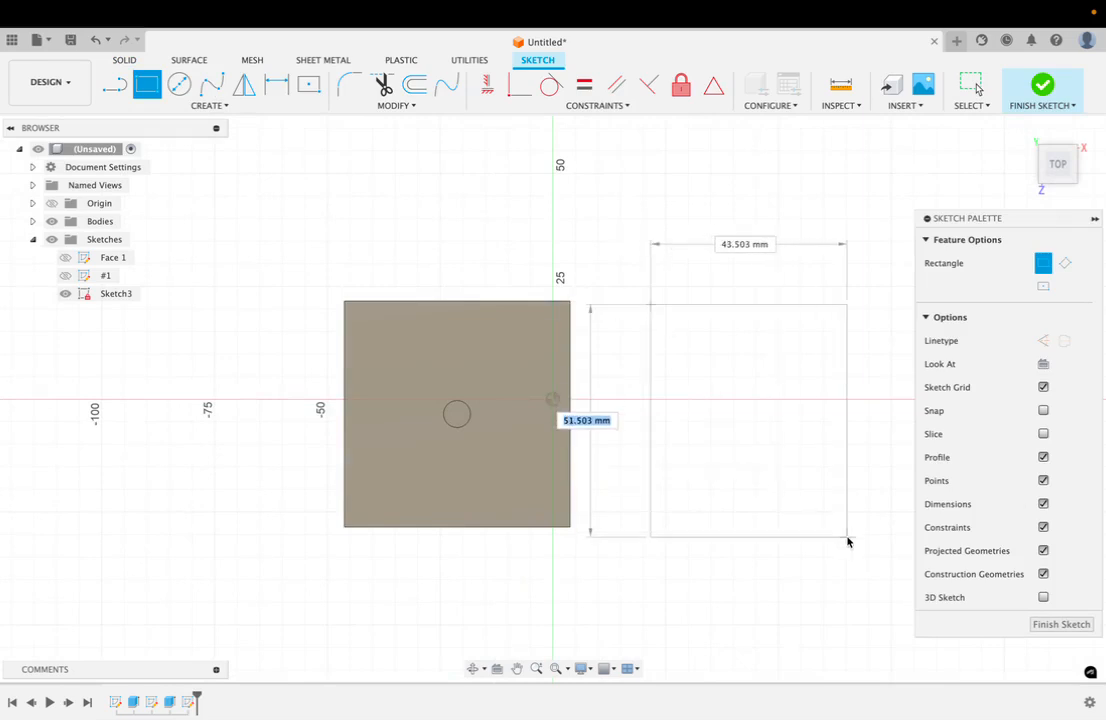
type("50")
key("Tab")
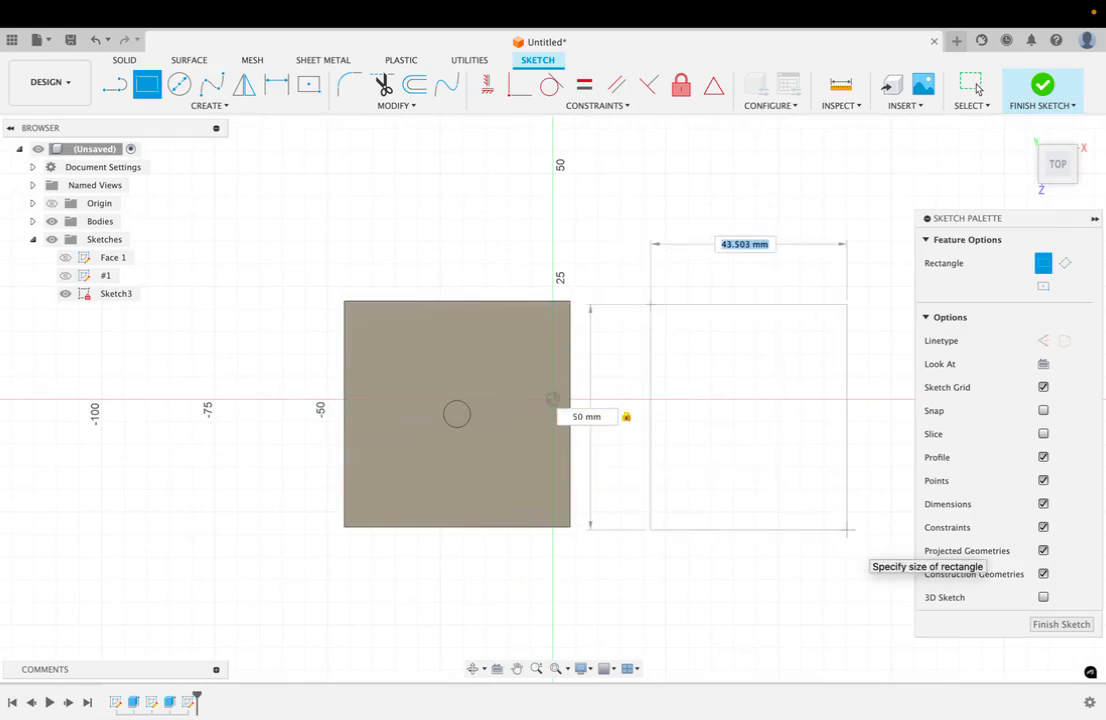
type("50")
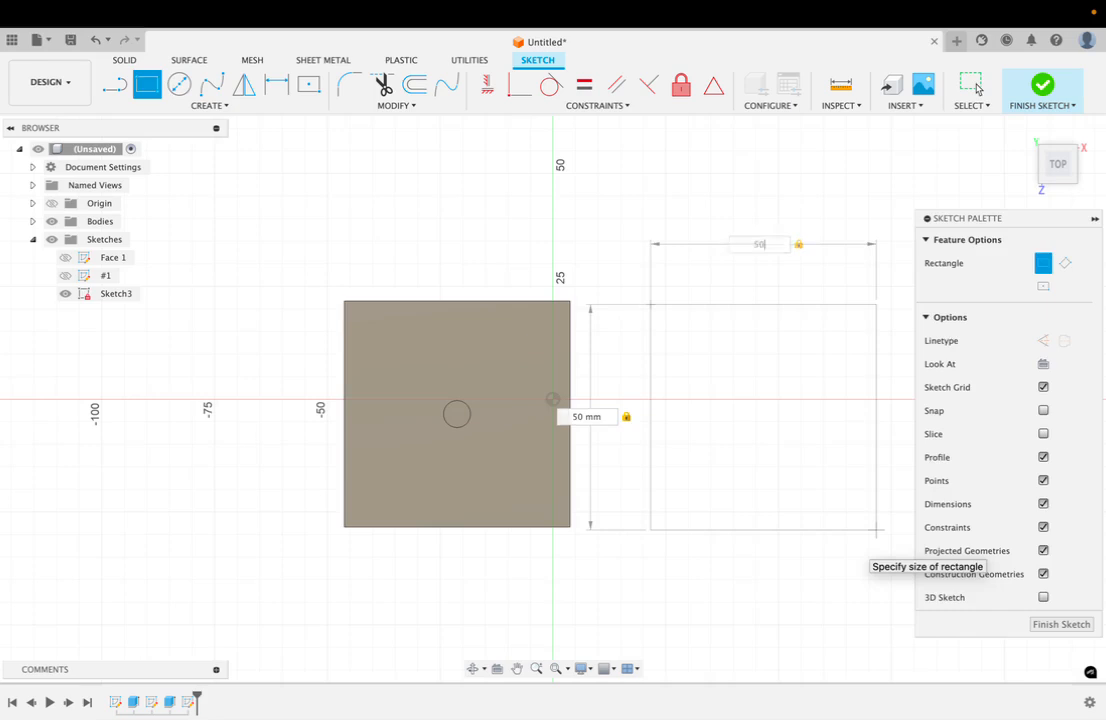
key("Return")
left_click(977, 88)
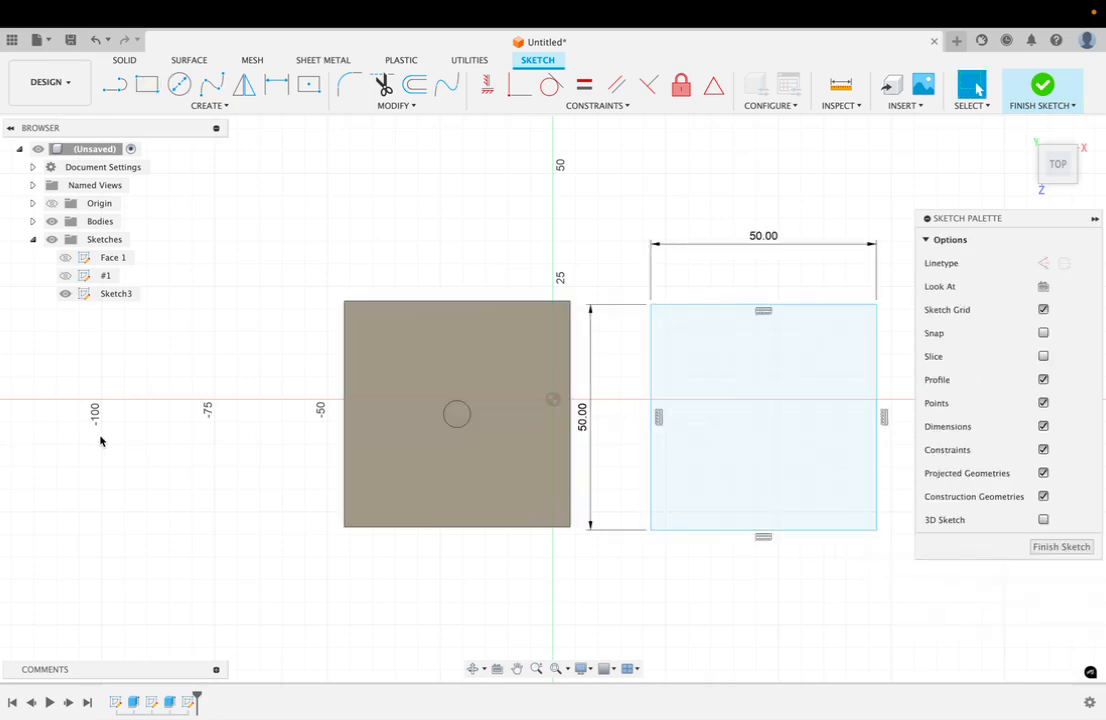
Step: Rename the new square's sketch as face 2 and finish the sketch
left_click(113, 293)
left_click(113, 293)
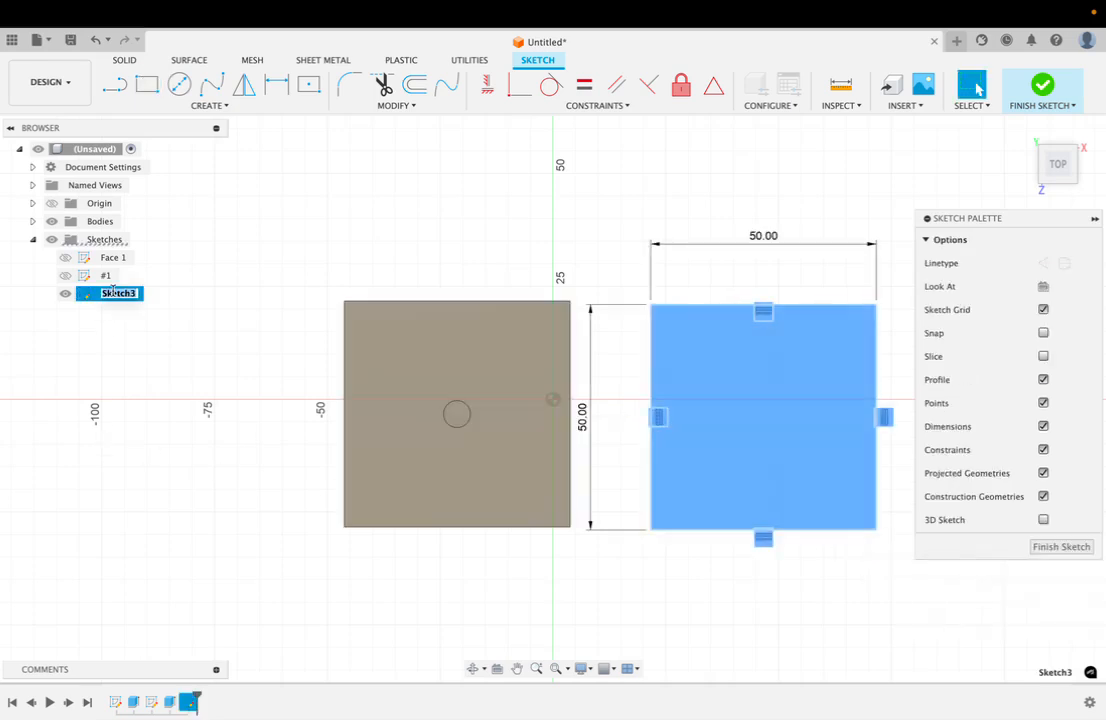
type("face 2")
key("Return")
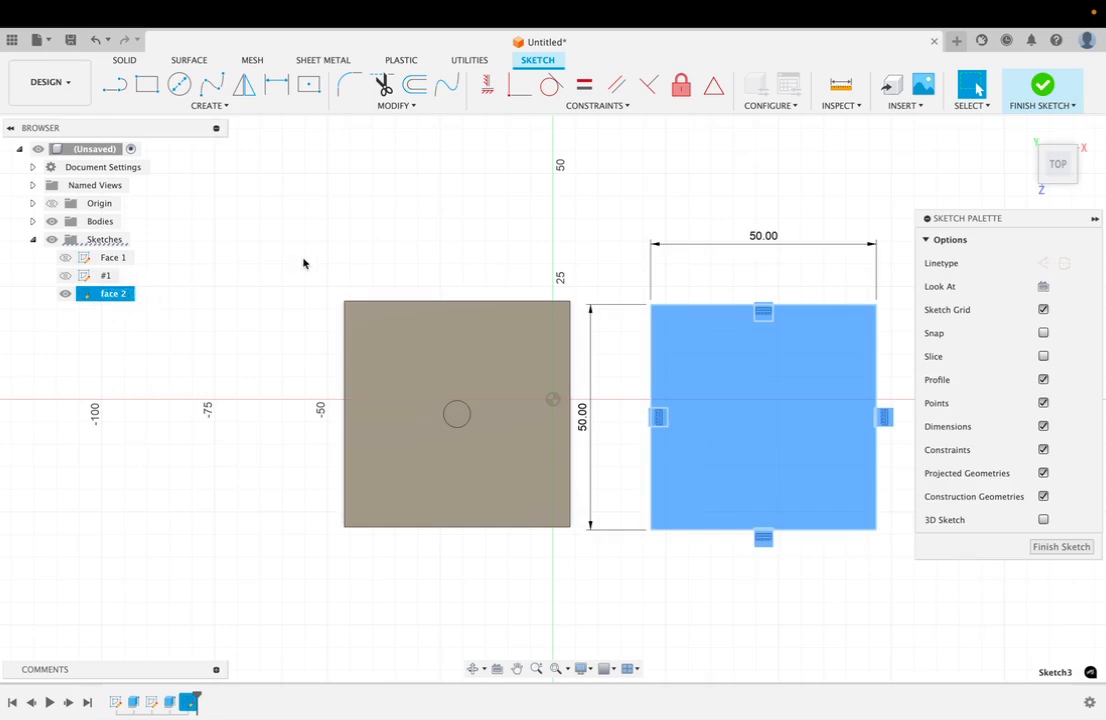
left_click(1043, 91)
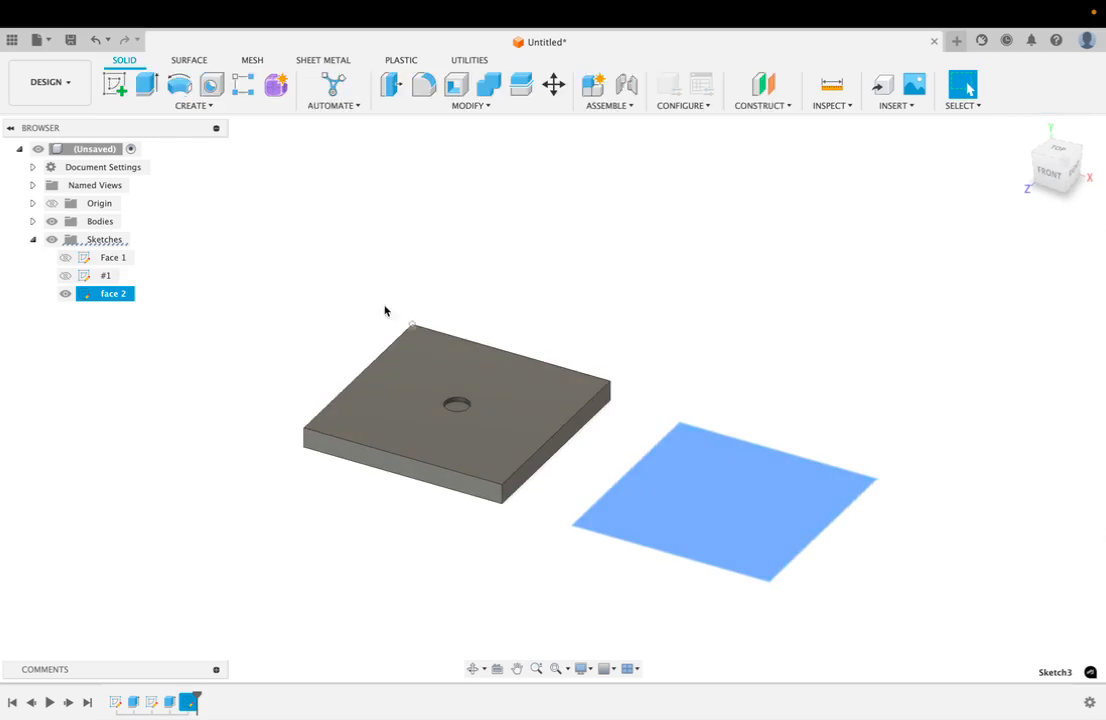
Step: Extrude the face 2 square 5 mm upward as a new body
left_click(139, 87)
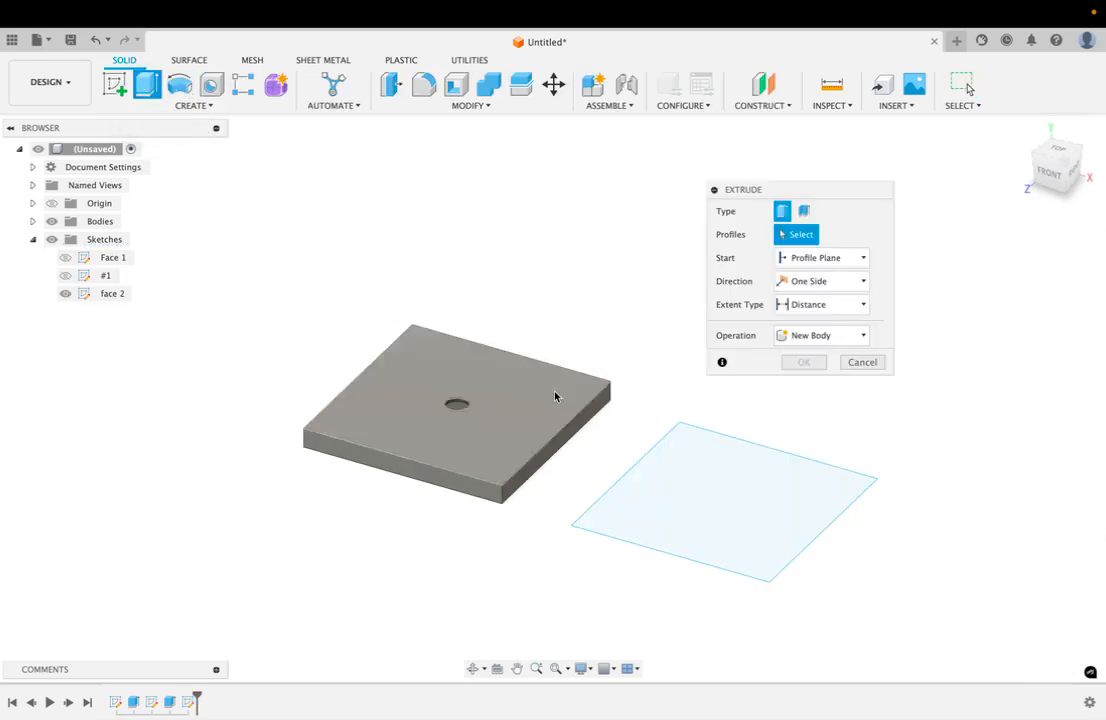
left_click(725, 485)
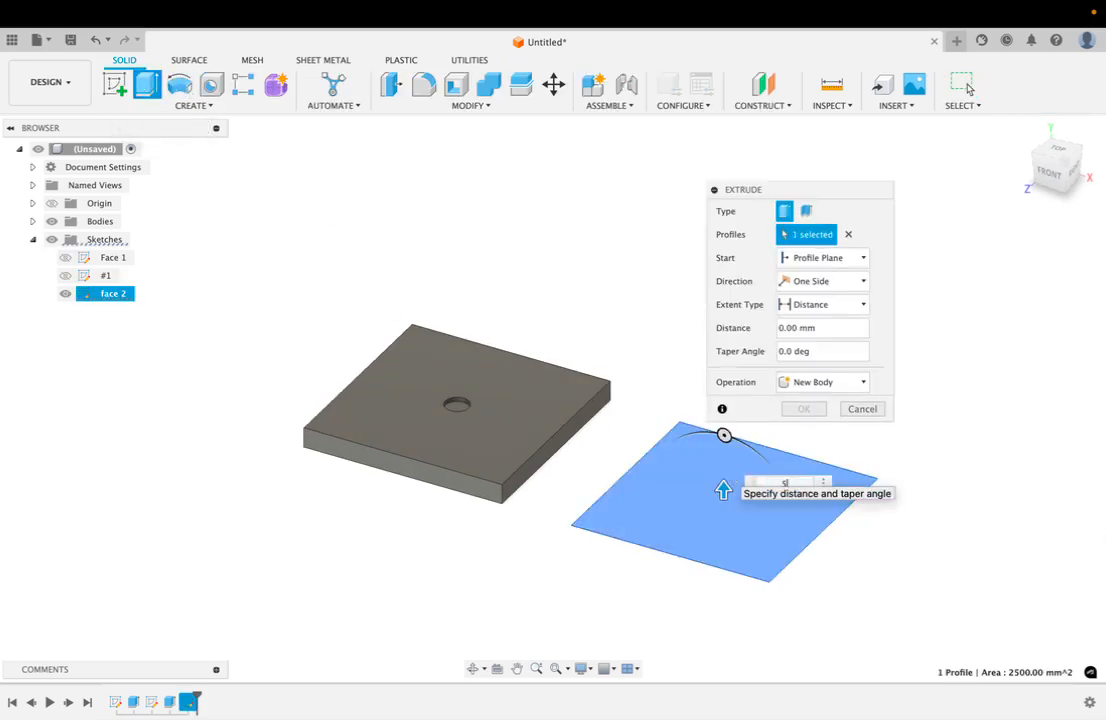
type("5")
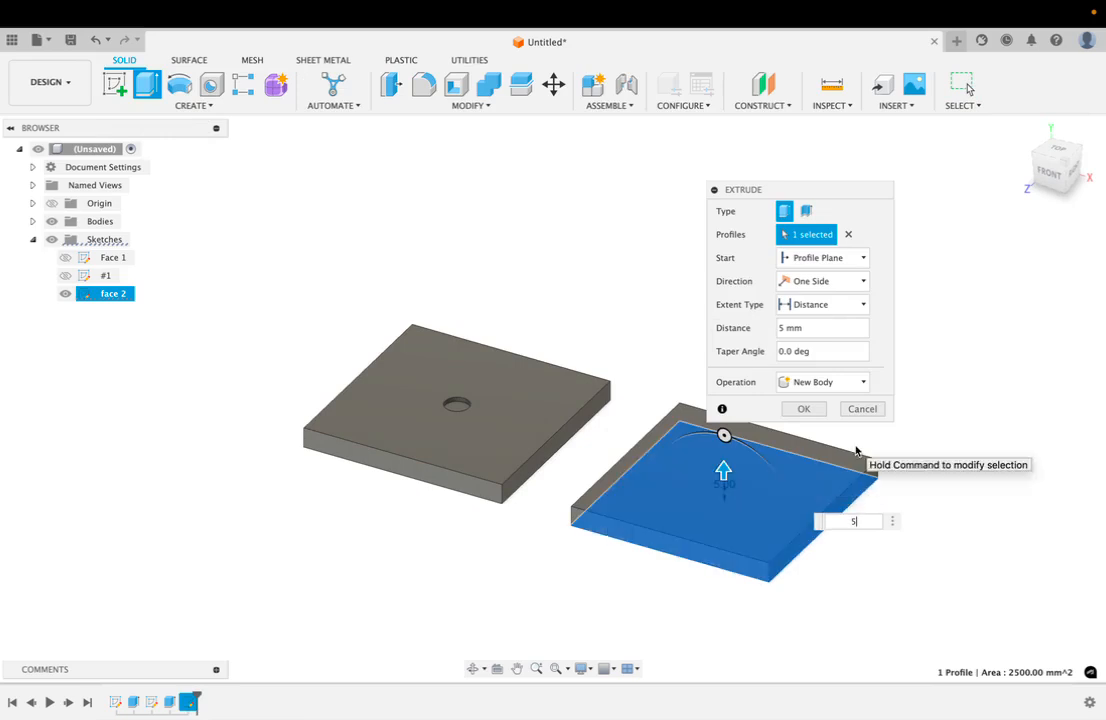
key("Return")
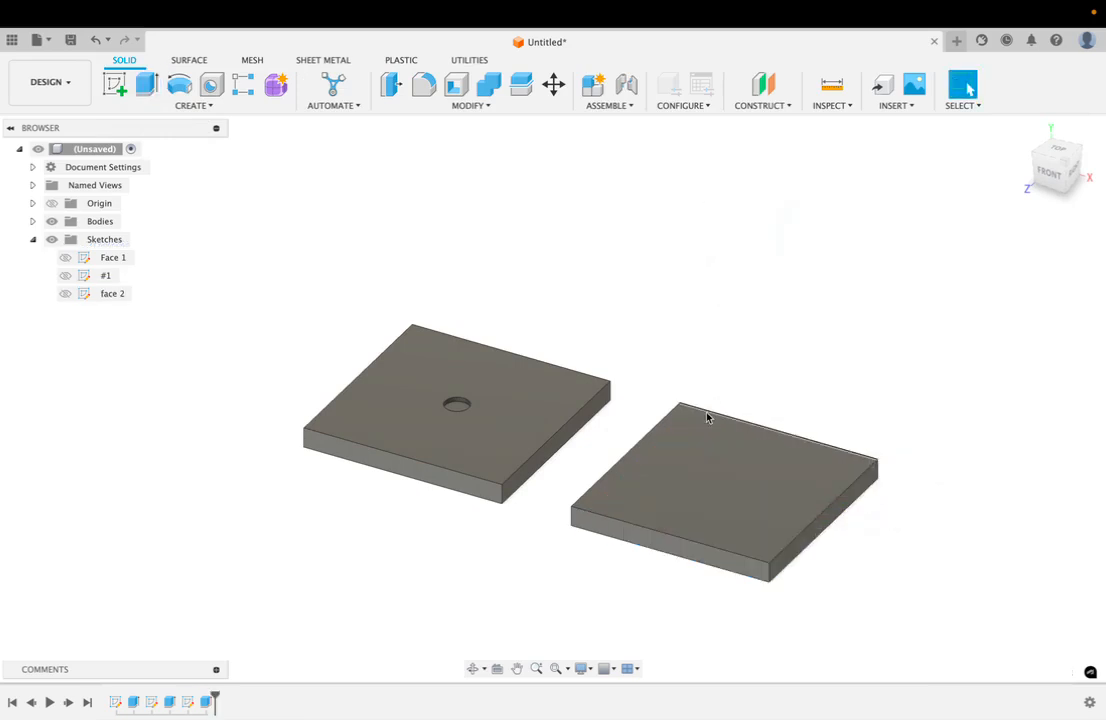
Step: Sketch a 6 mm diameter circle near one corner of the second plate's upper face
left_click(114, 85)
left_click(689, 440)
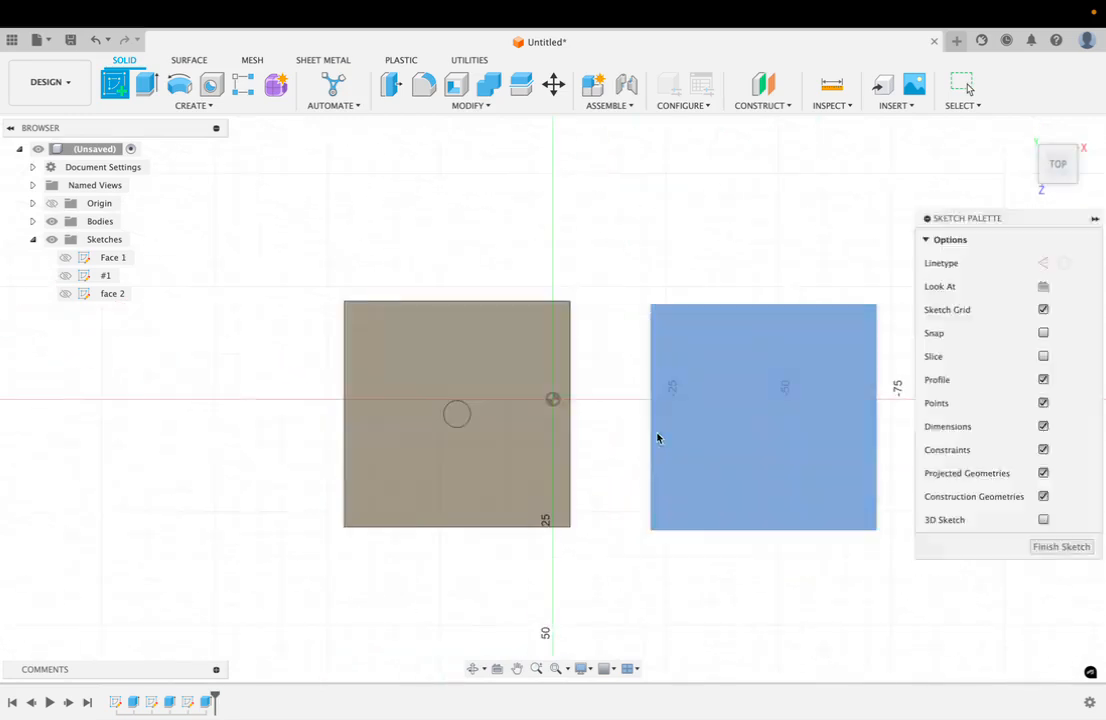
left_click(184, 86)
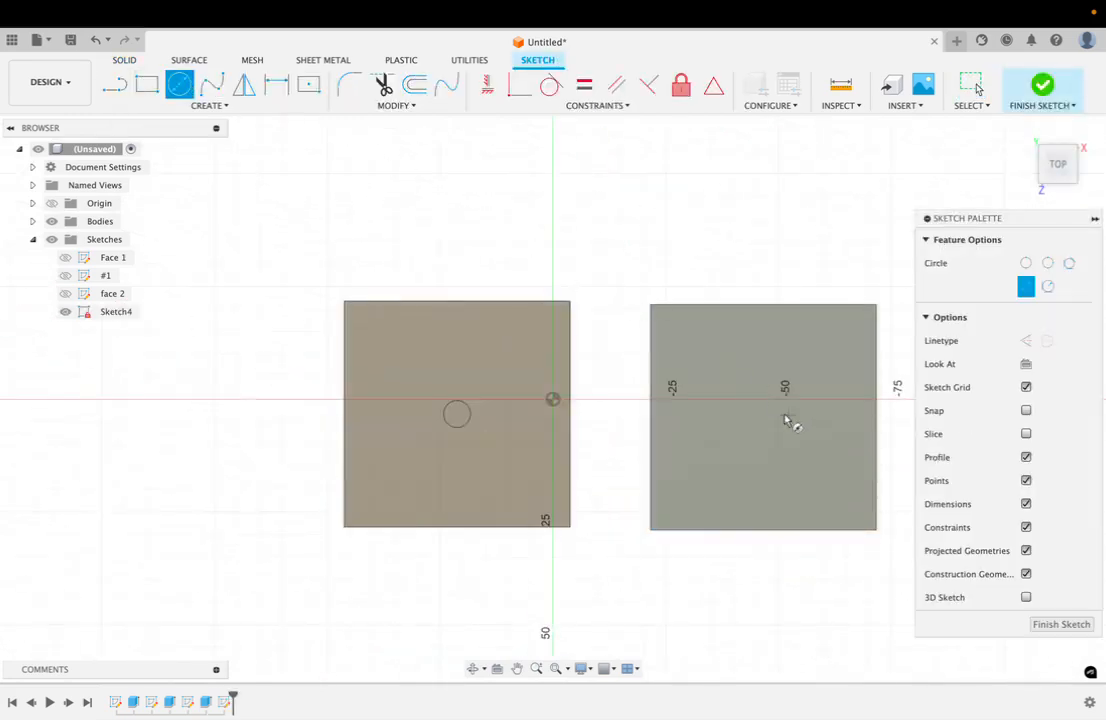
left_click(704, 363)
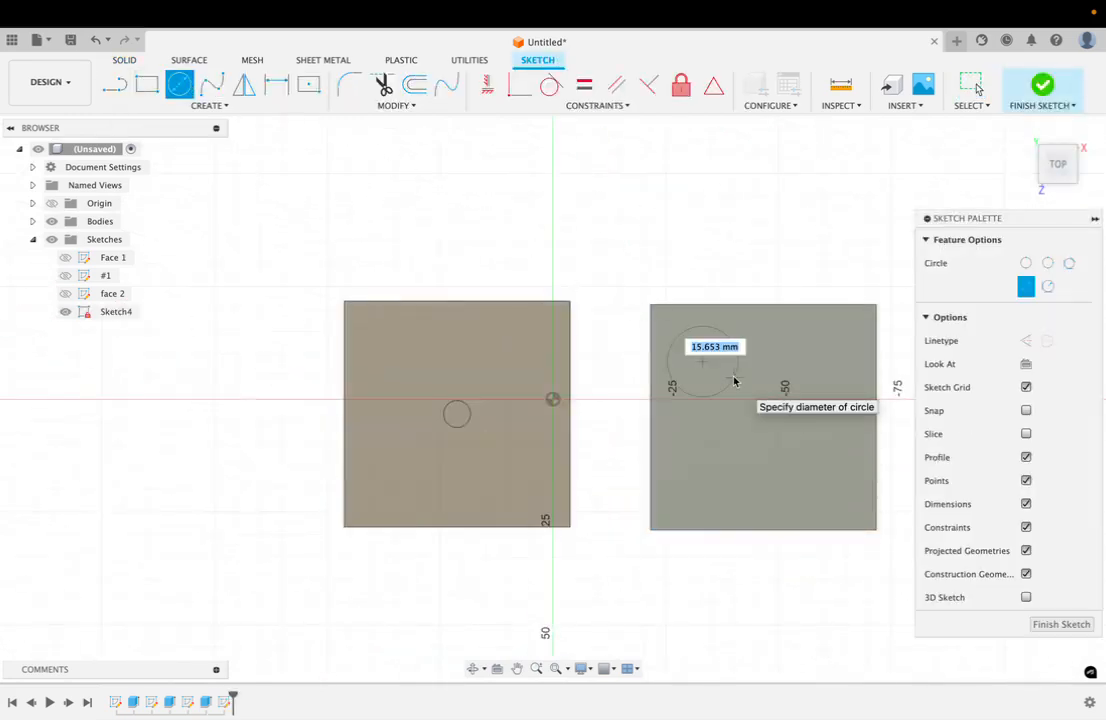
type("8")
key("Return")
left_click(975, 88)
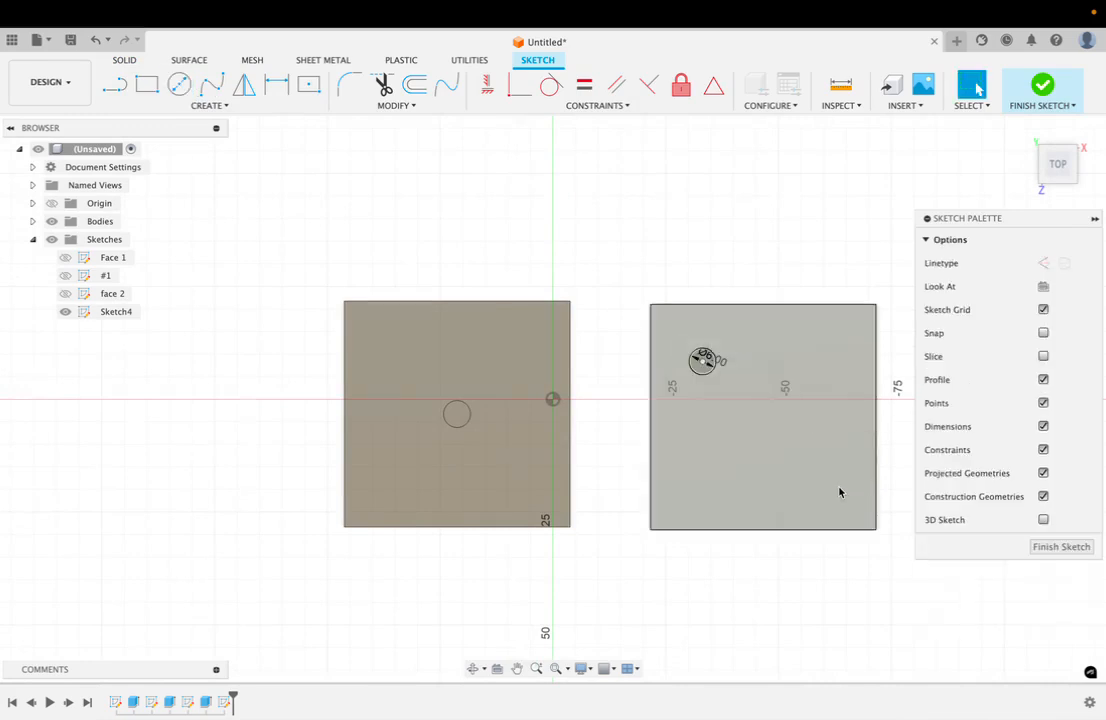
Step: Add a larger freehand circle, about three times as wide as the 6 mm one, towards the diagonally opposite corner and finish the sketch
key("c")
left_click(802, 462)
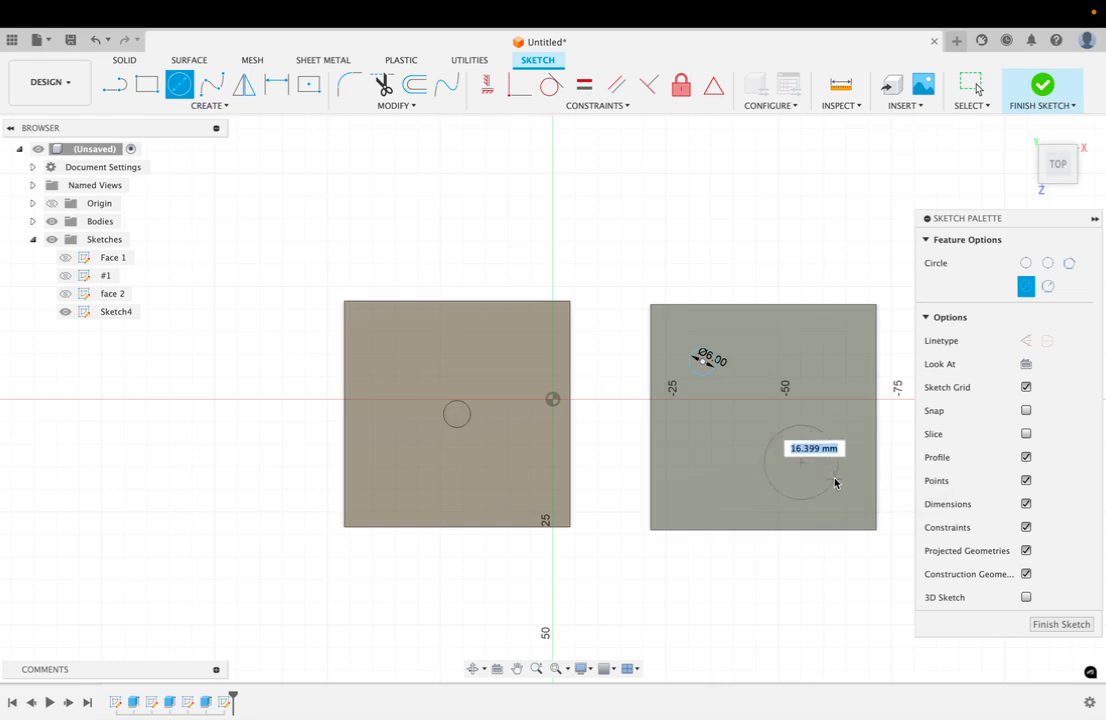
left_click(839, 486)
scroll(841, 425, "down", 5, "shift")
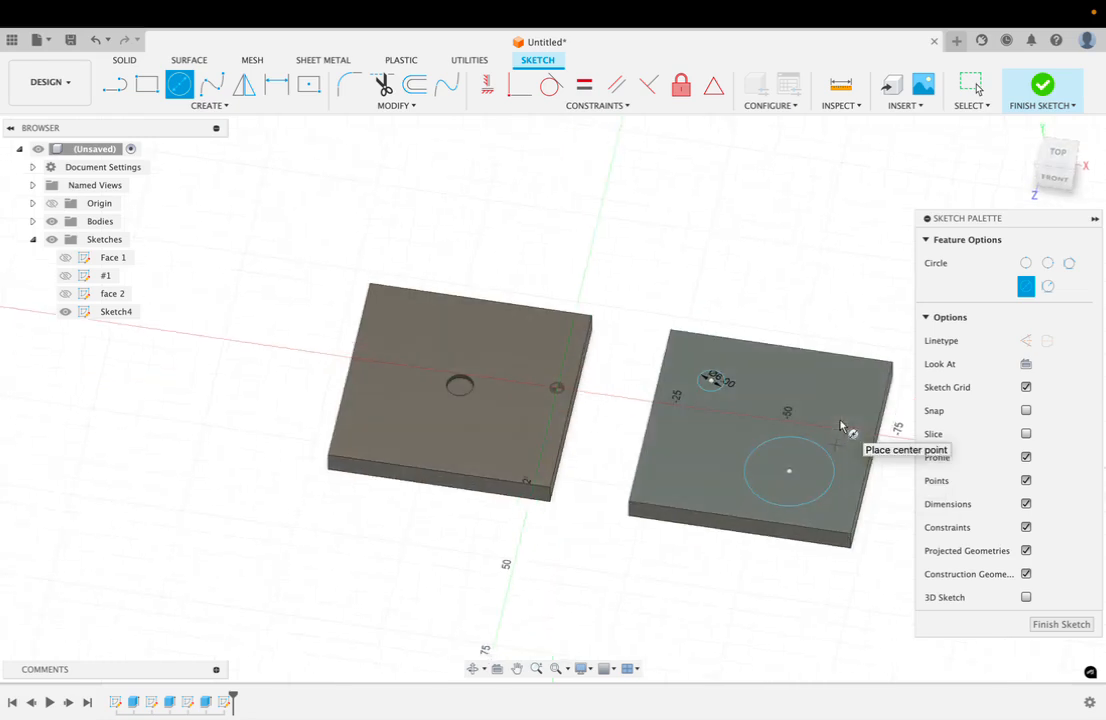
left_click(1040, 624)
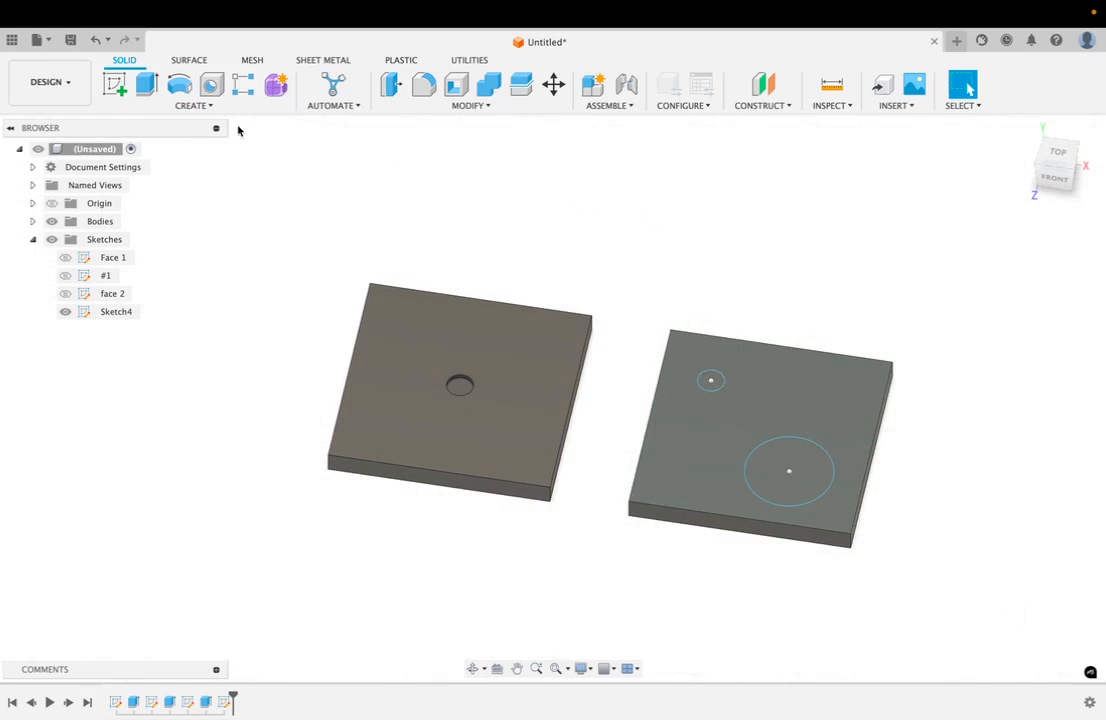
Step: Extrude both circles 1 mm down into the second plate as a cut
left_click(147, 86)
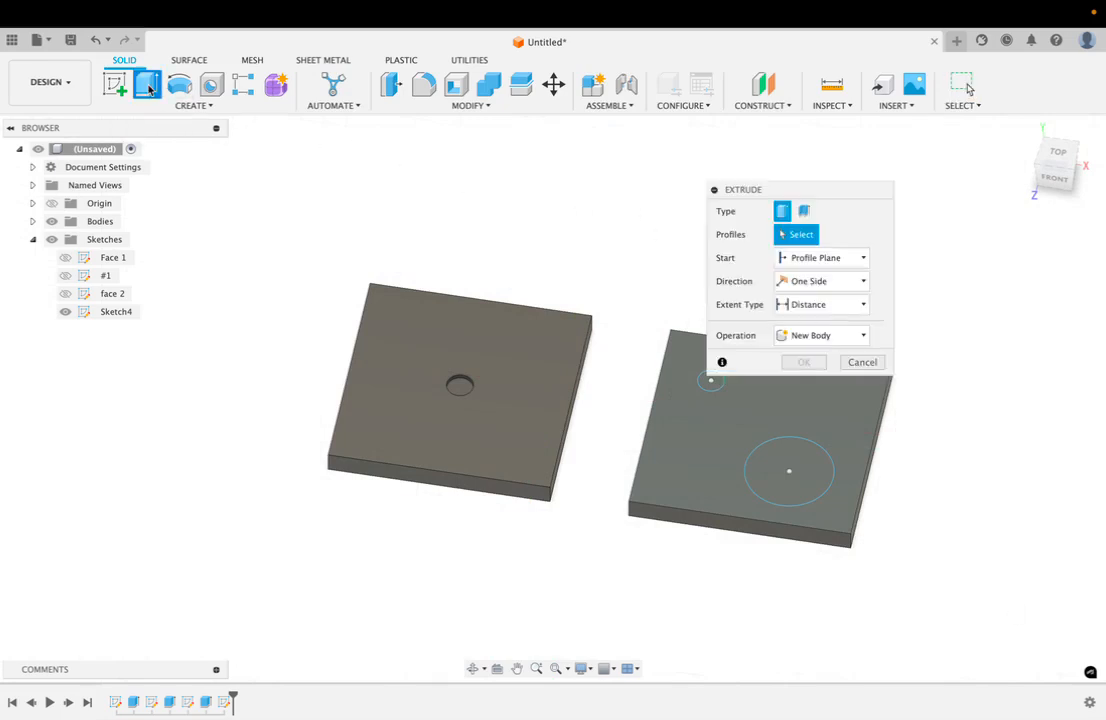
left_click(711, 381)
left_click(781, 489)
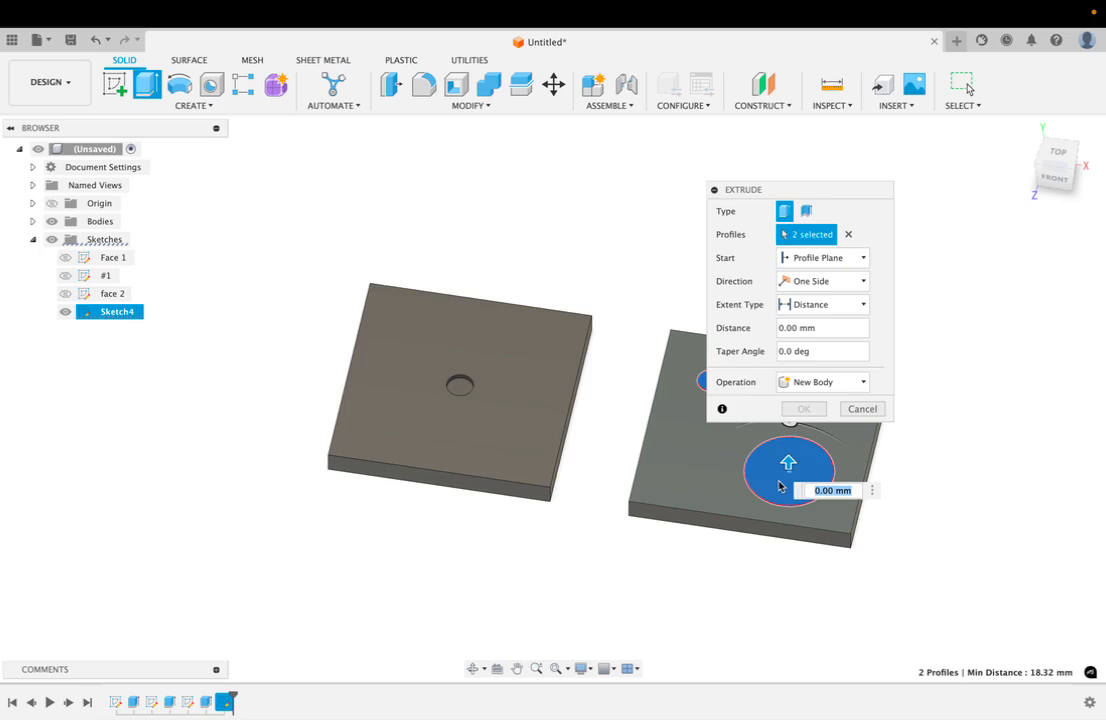
type("-1")
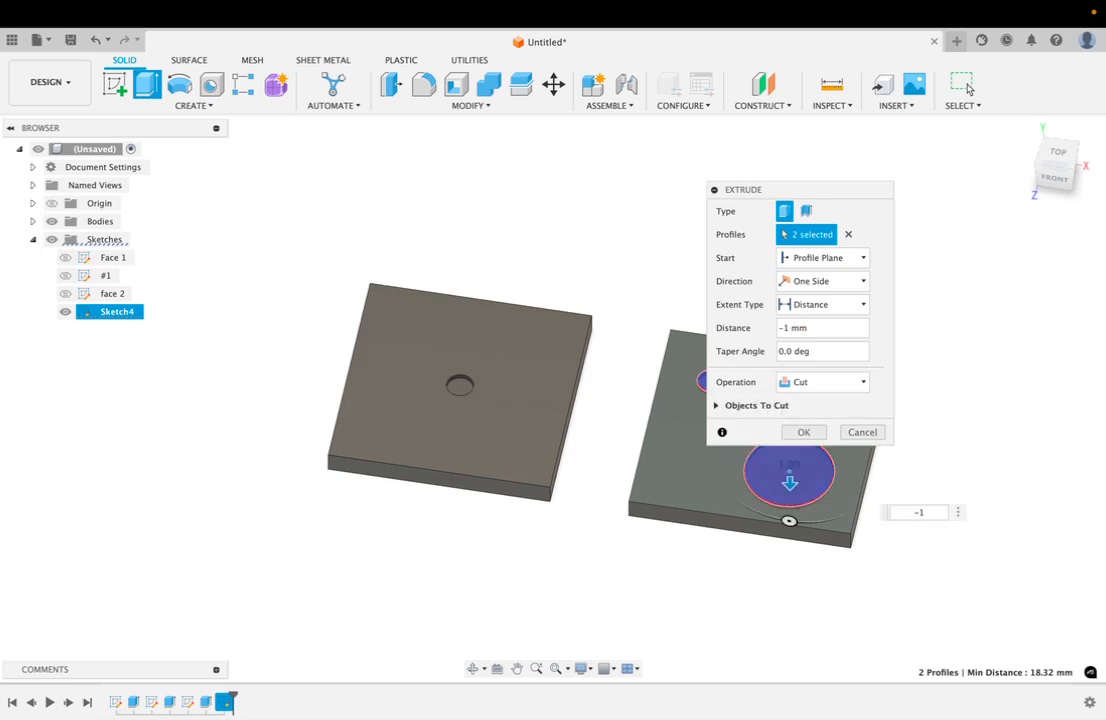
key("Return")
middle_click_drag(610, 414, 740, 408, "shift")
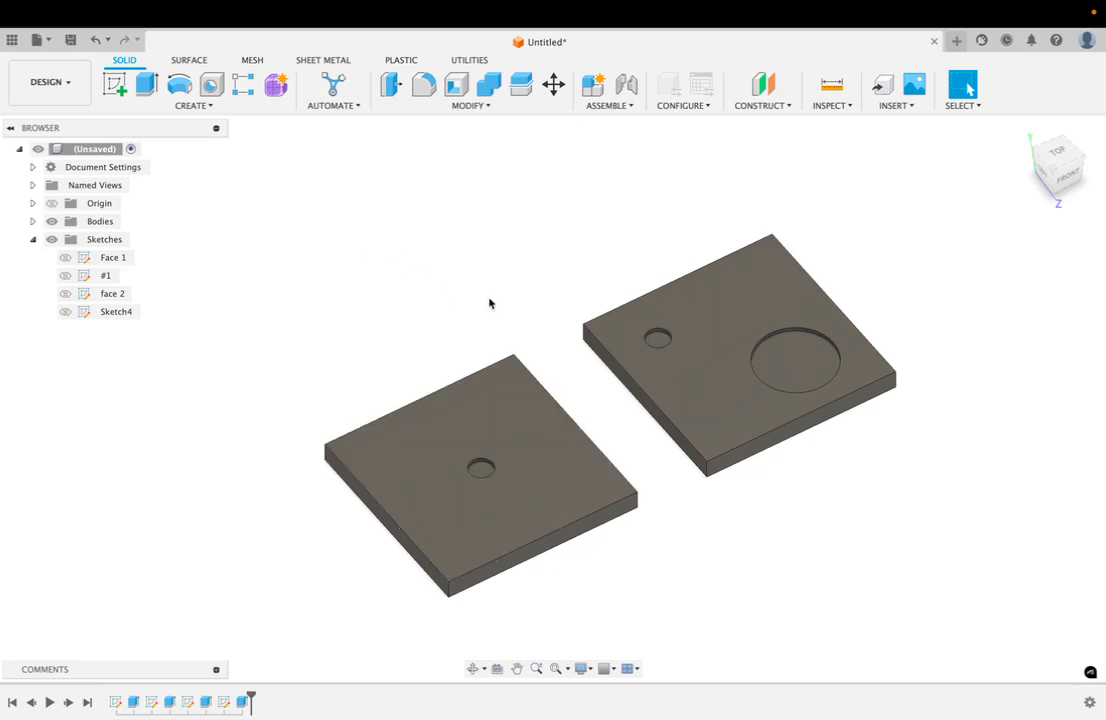
Step: Rename the sketch containing the second plate's two circles as #2
double_click(118, 311)
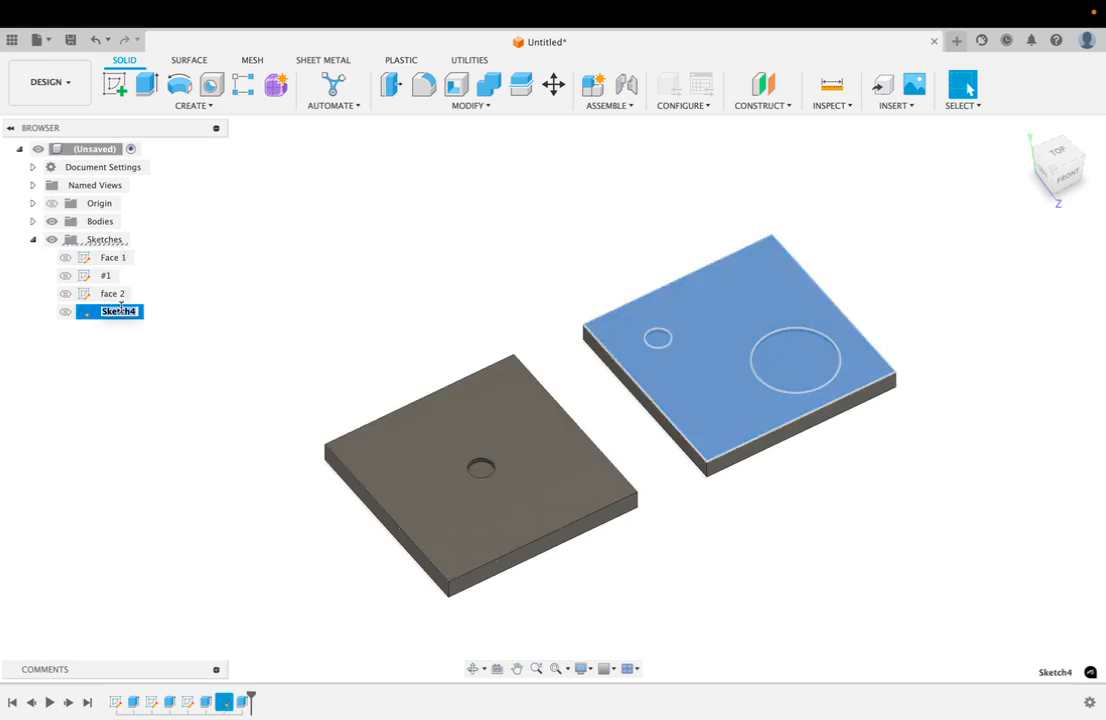
type("#2")
key("Return")
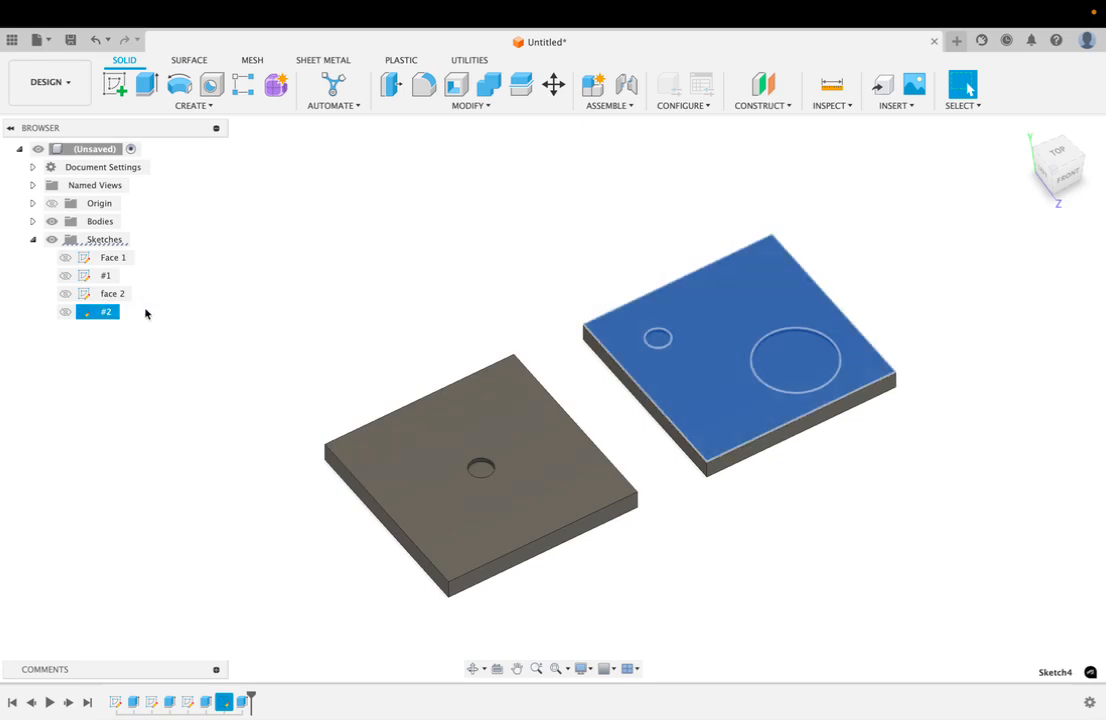
scroll(337, 392, "down", 5, "shift")
scroll(337, 392, "up", 4, "shift")
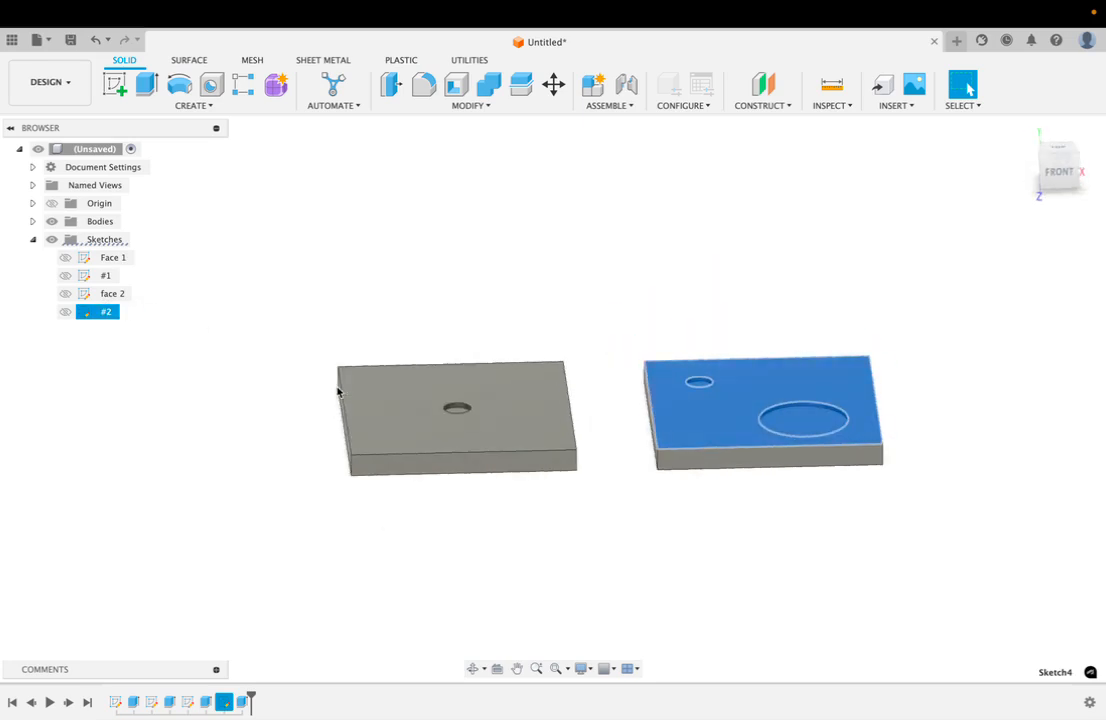
left_click(360, 334)
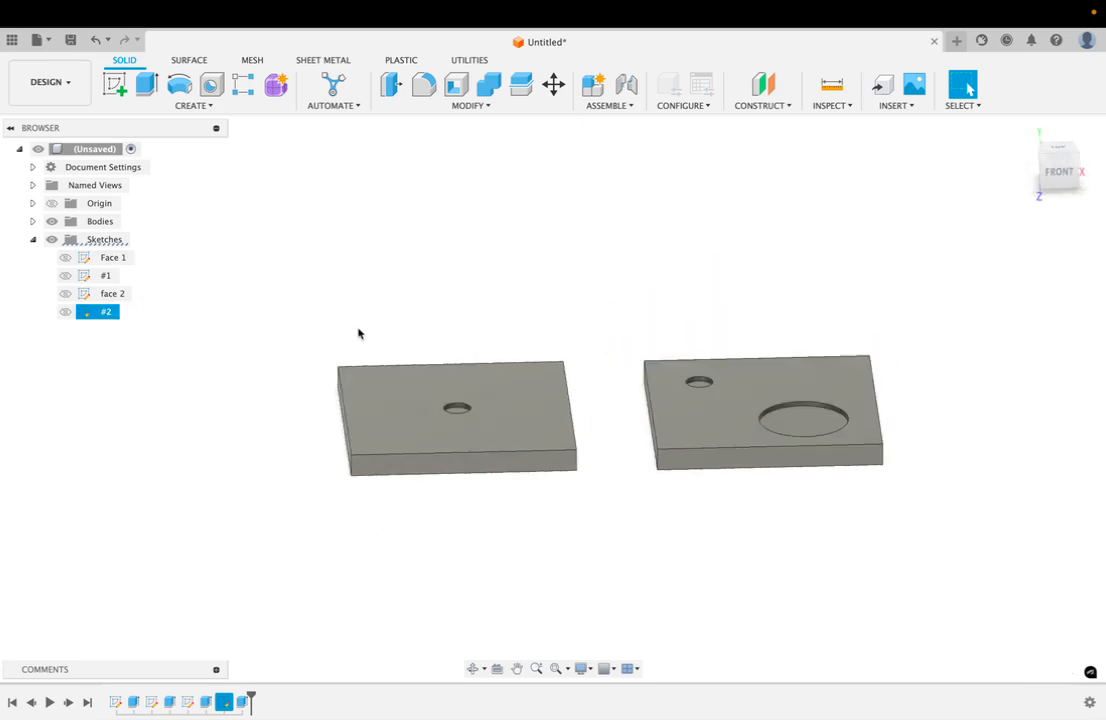
Step: Try to create a joint between the two plates
left_click(609, 106)
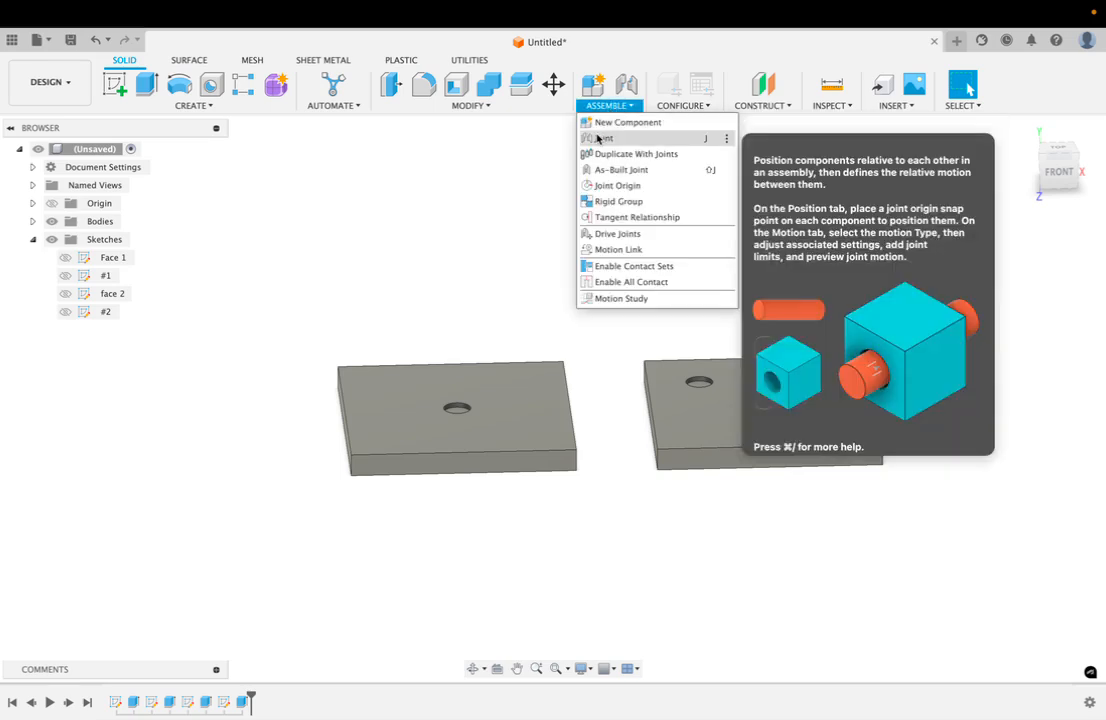
left_click(600, 138)
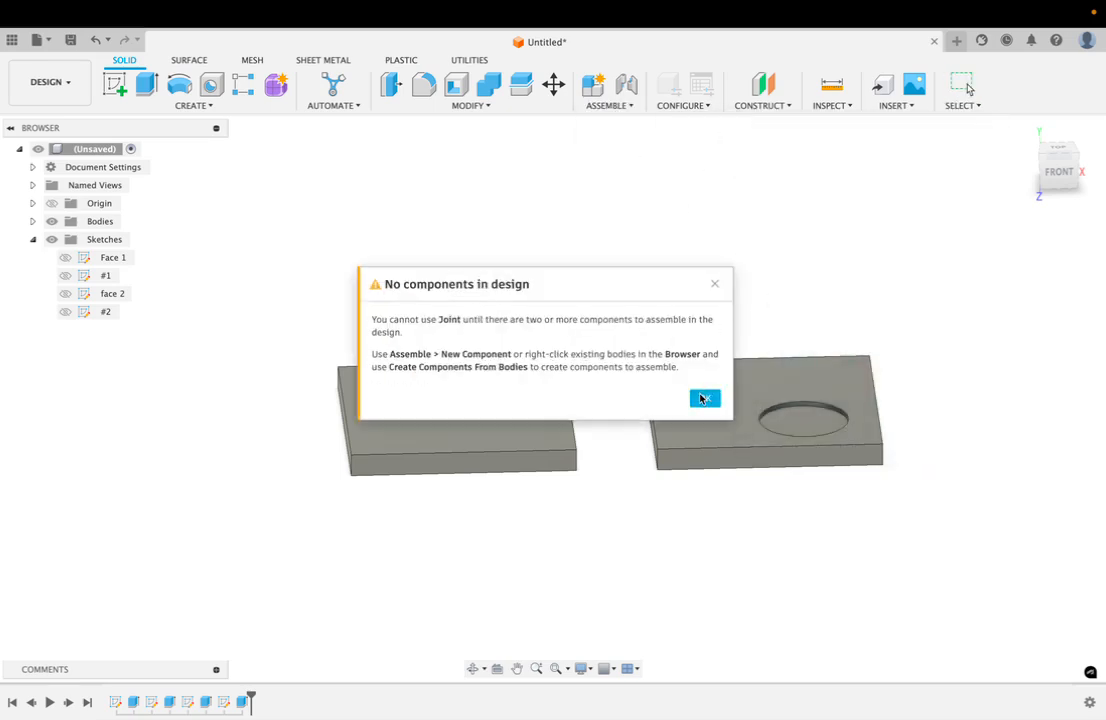
left_click(703, 399)
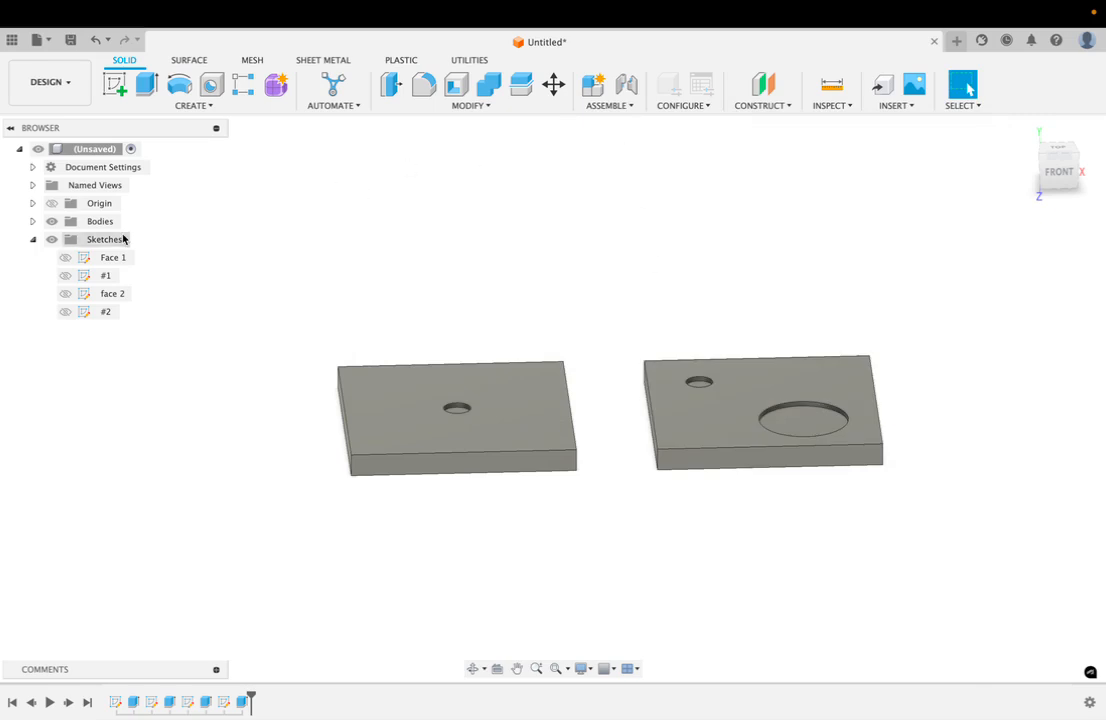
Step: Rename the body with the single recess as one and the body with two recesses as two
left_click(32, 222)
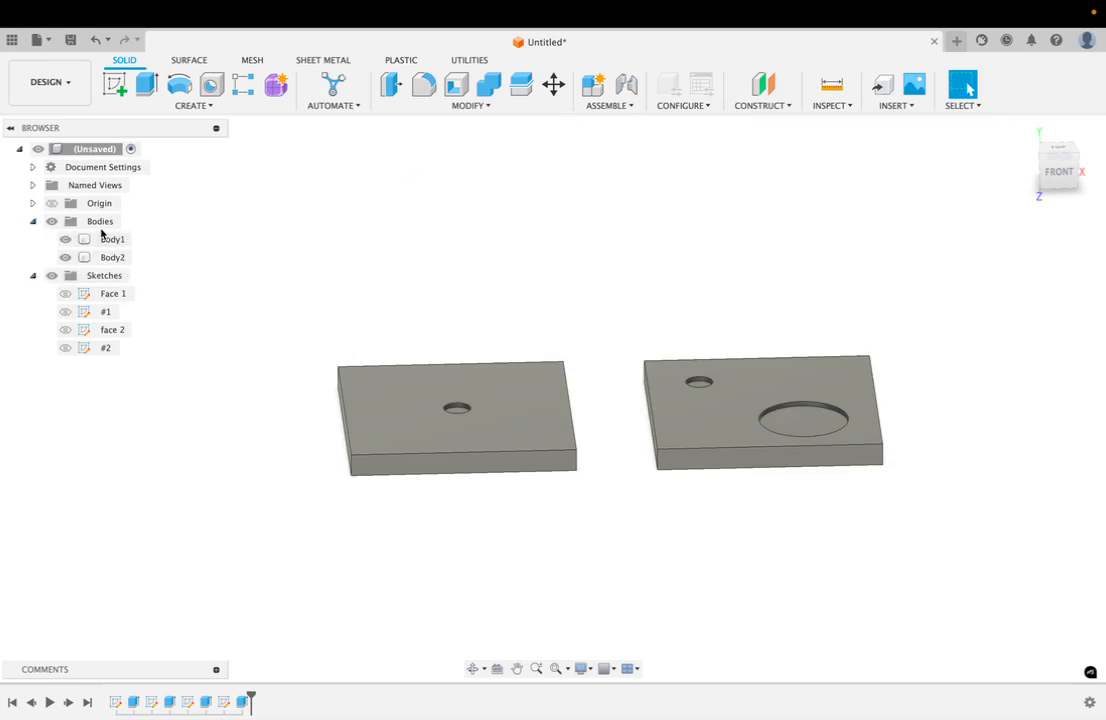
left_click(110, 239)
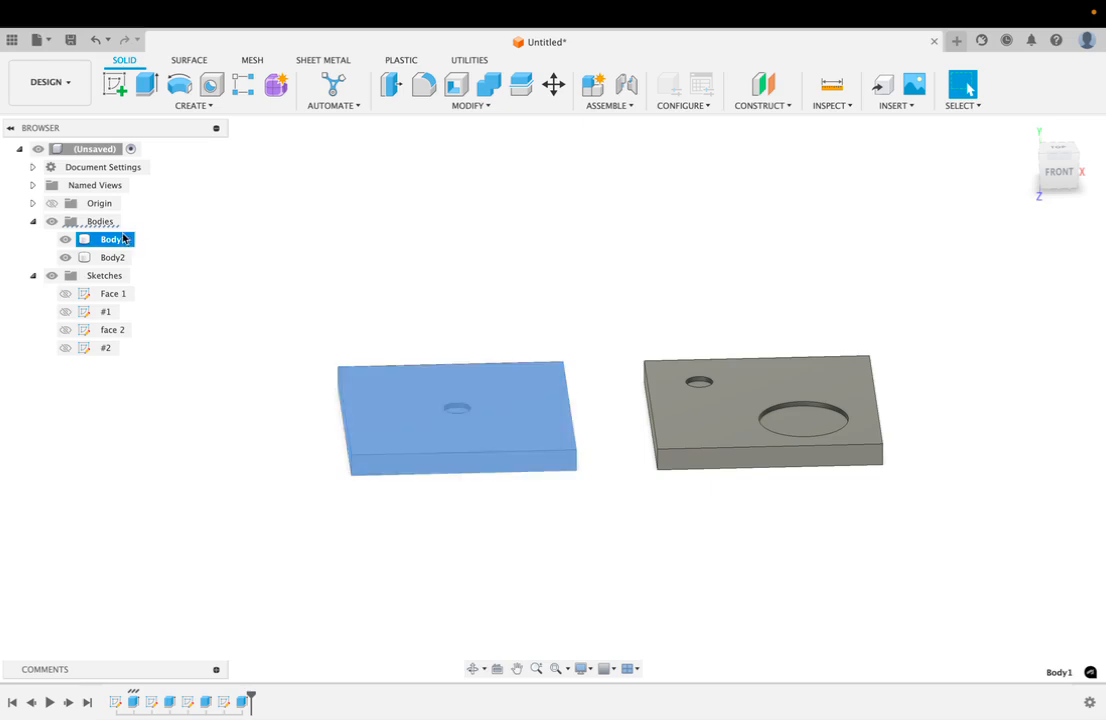
double_click(123, 239)
type("on")
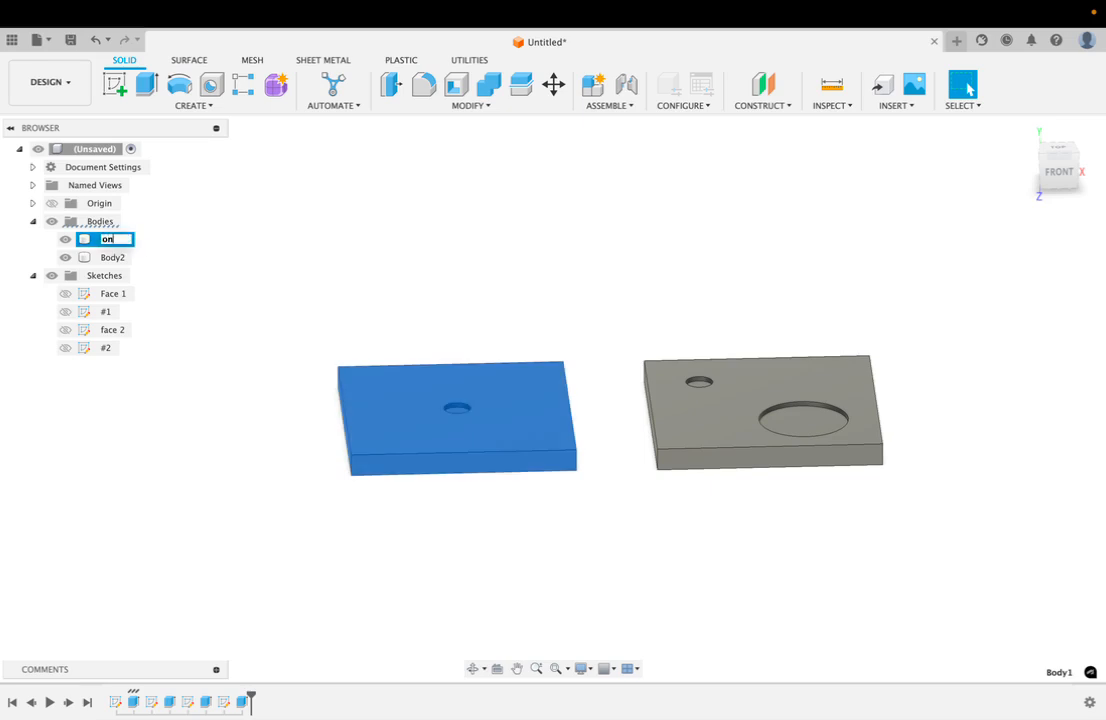
type("e")
left_click(104, 257)
double_click(103, 257)
type("two")
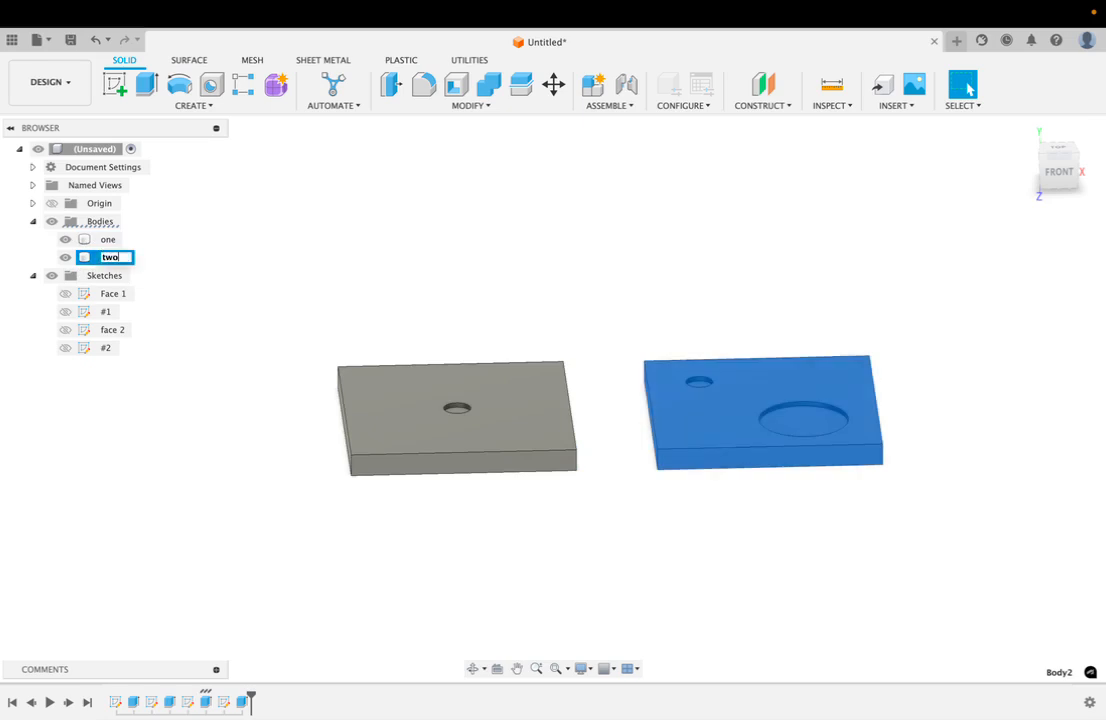
key("Return")
left_click(254, 317)
Step: Convert the bodies one and two into separate components
left_click(86, 220)
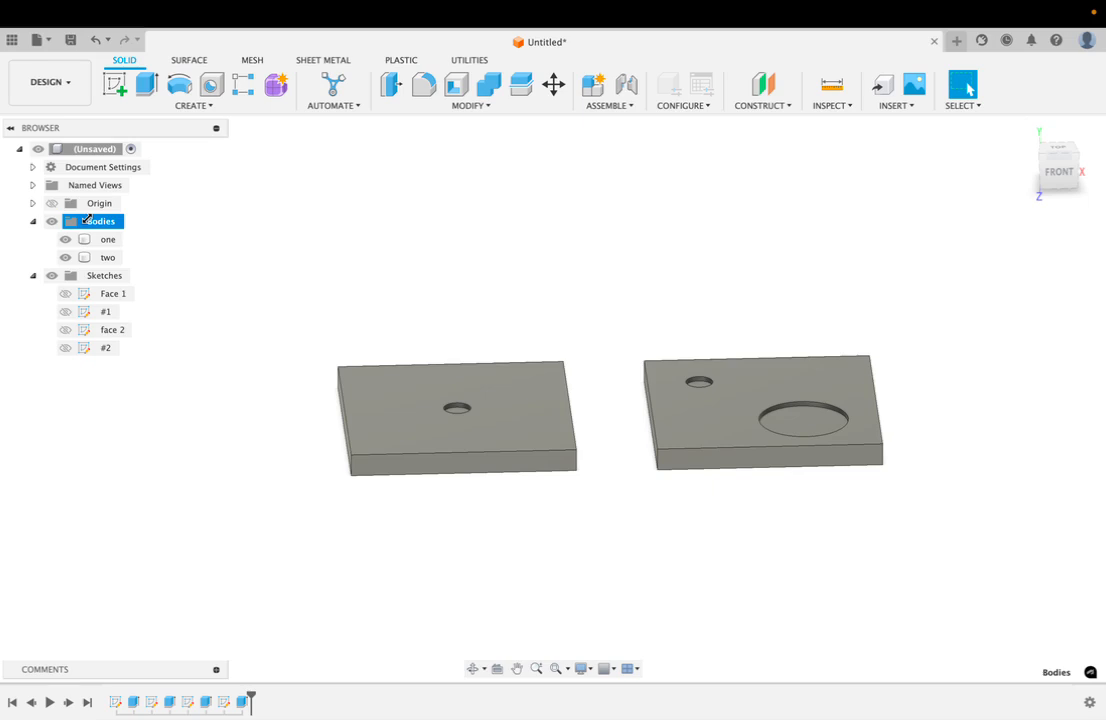
right_click(86, 220)
left_click(132, 234)
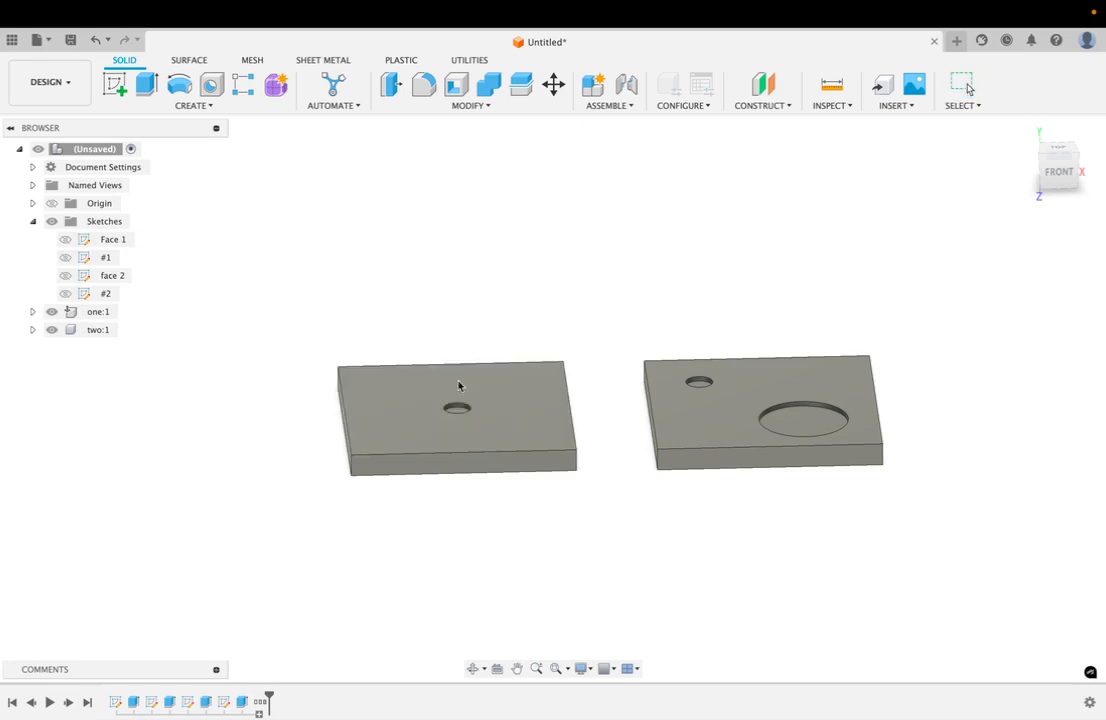
left_click(97, 329)
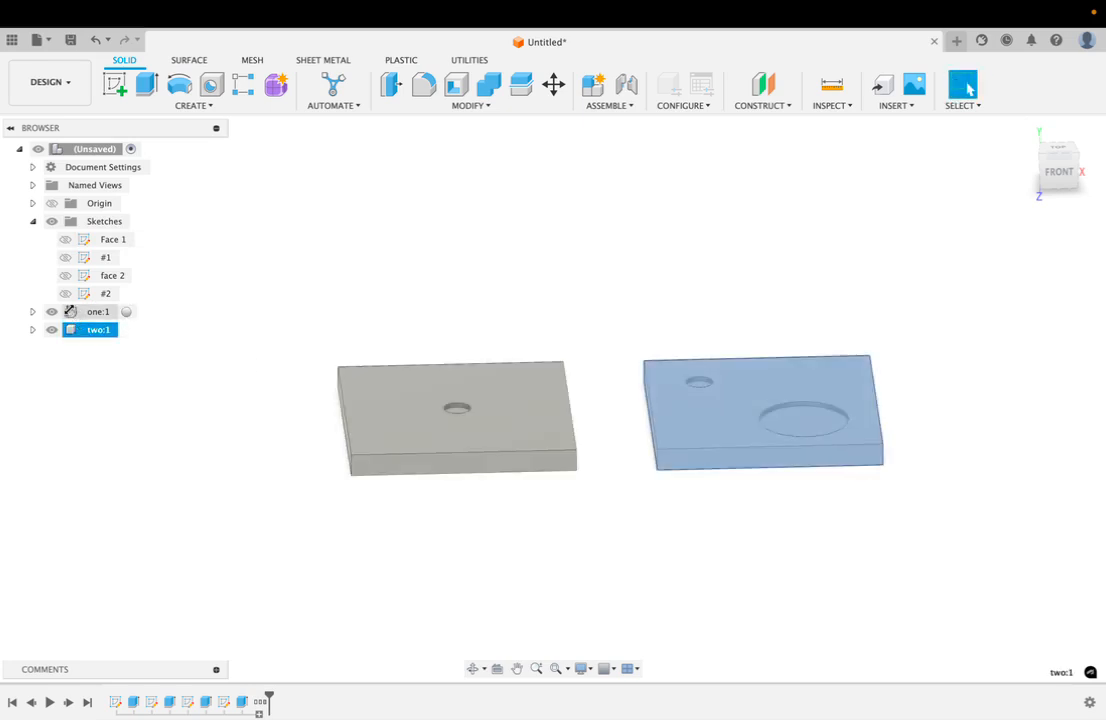
left_click(127, 509)
Step: Joint the lower facing edge midpoint of plate two to the upper facing edge midpoint of plate one at a 90-degree angle
middle_click_drag(699, 350, 785, 368, "shift")
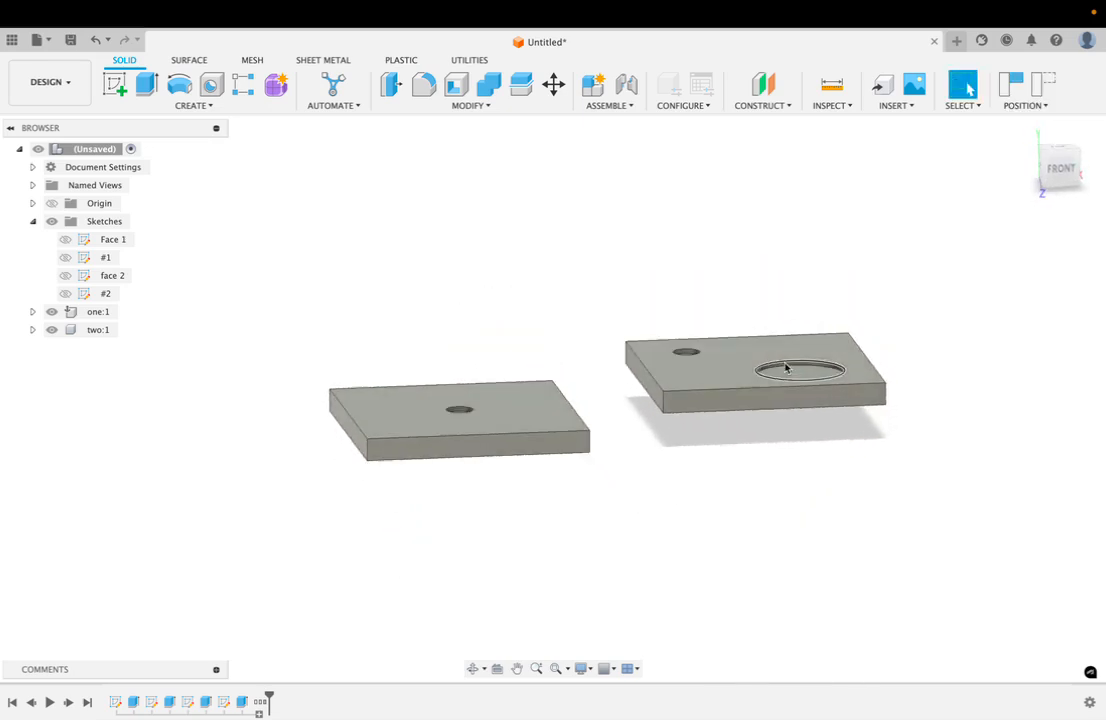
left_click(608, 105)
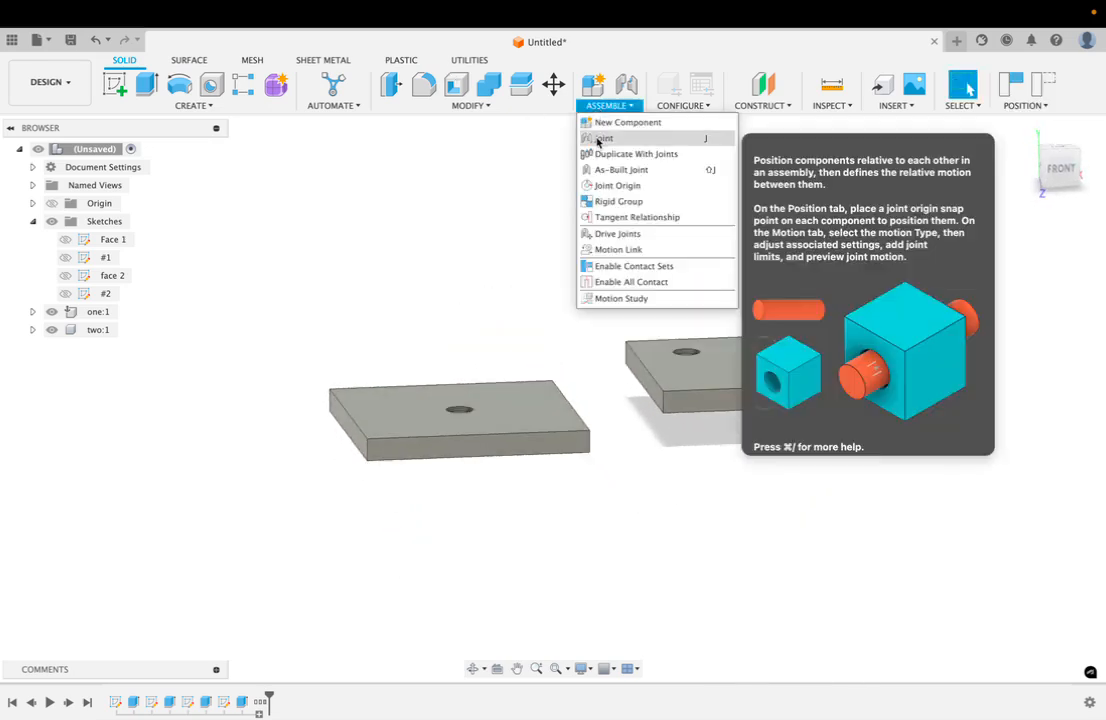
left_click(600, 138)
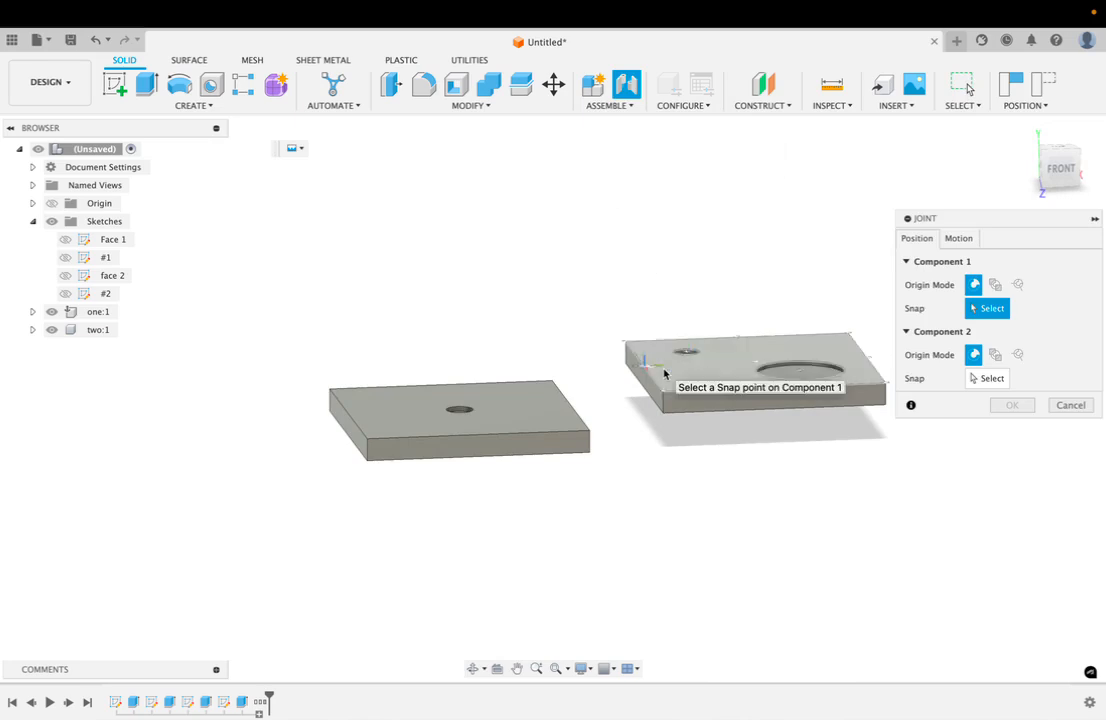
middle_click_drag(662, 375, 664, 373, "shift")
scroll(663, 373, "up", 5)
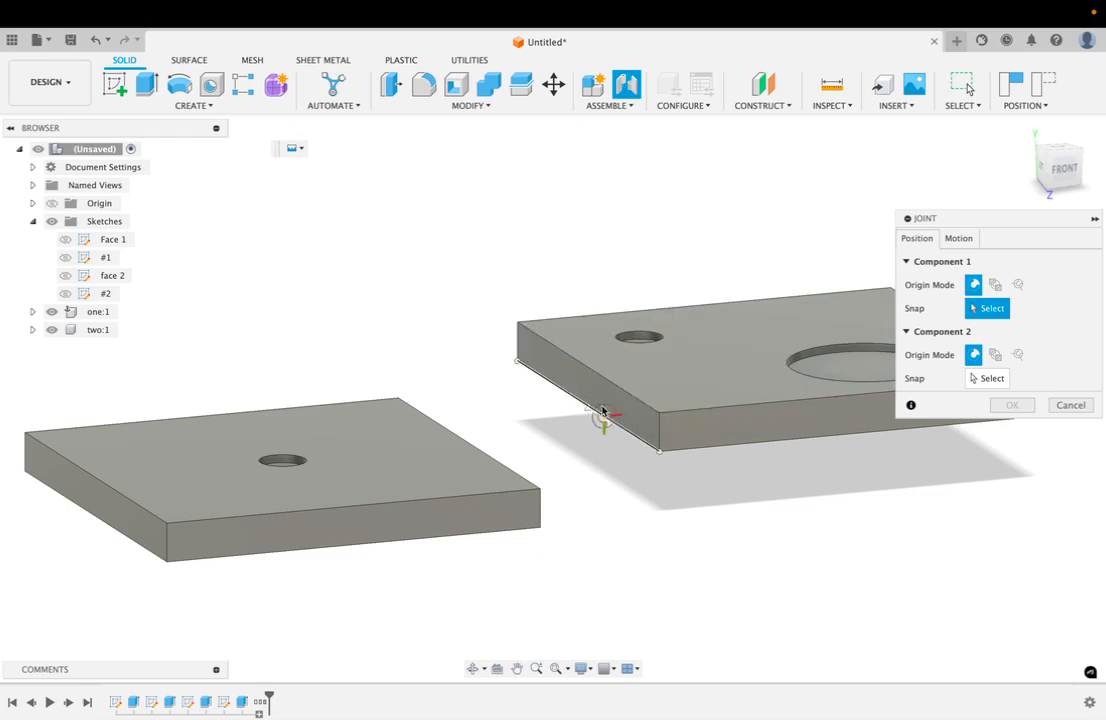
left_click(589, 410)
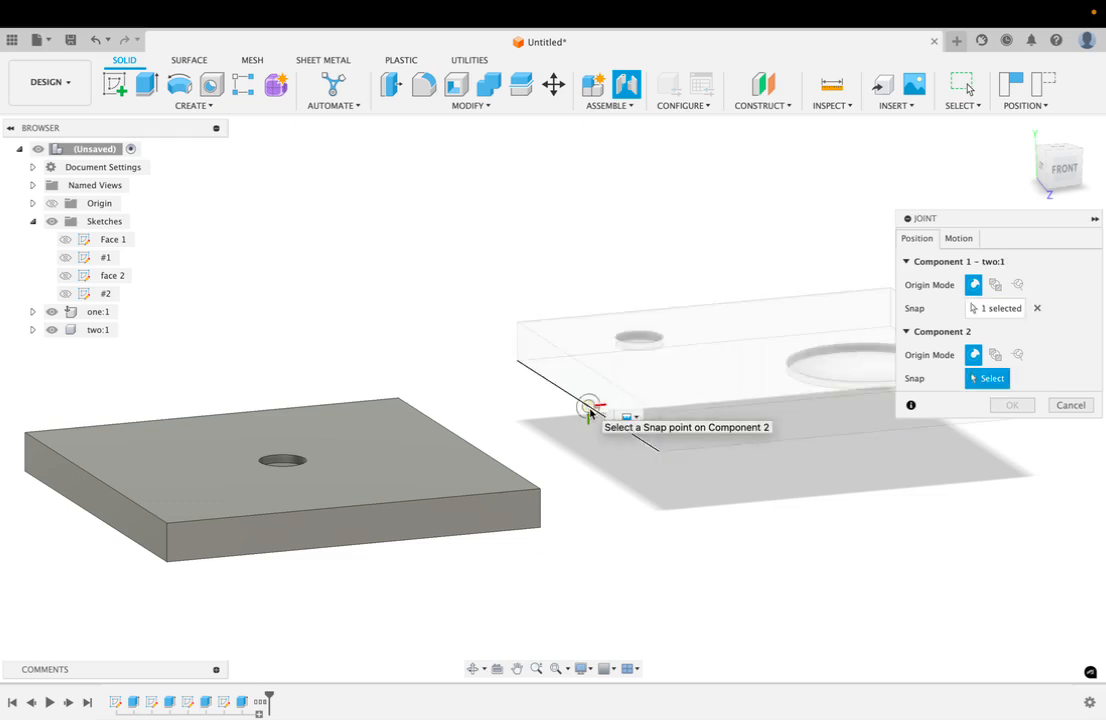
middle_click_drag(589, 410, 496, 444, "shift")
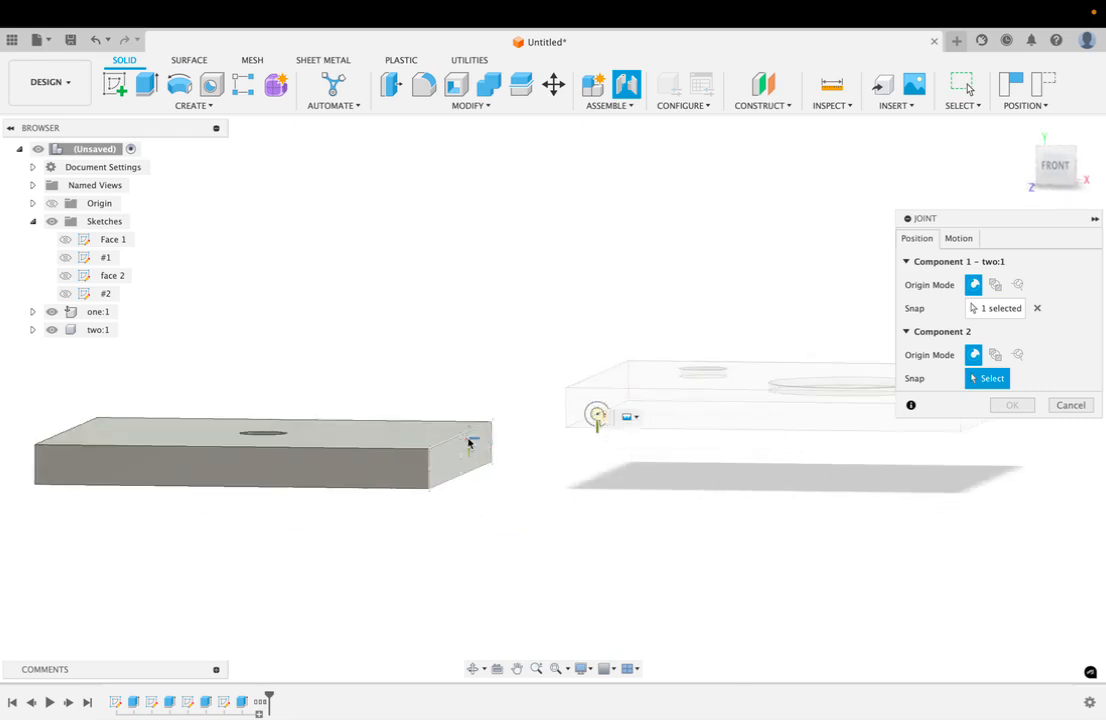
left_click(463, 444)
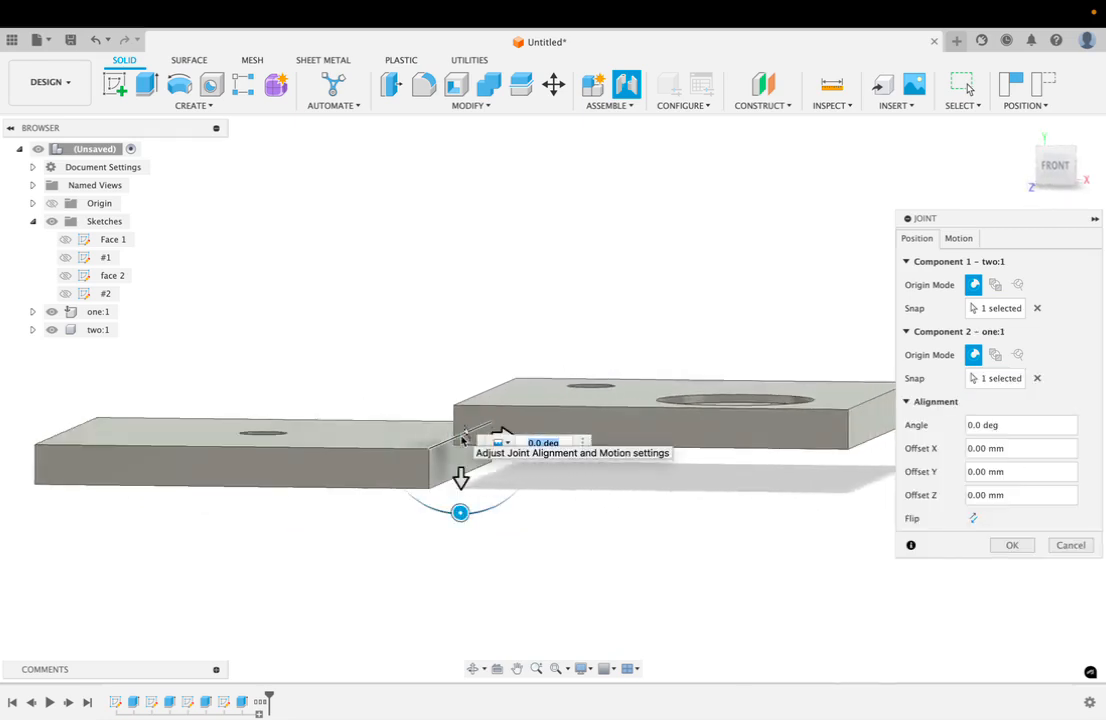
left_click_drag(460, 512, 338, 444)
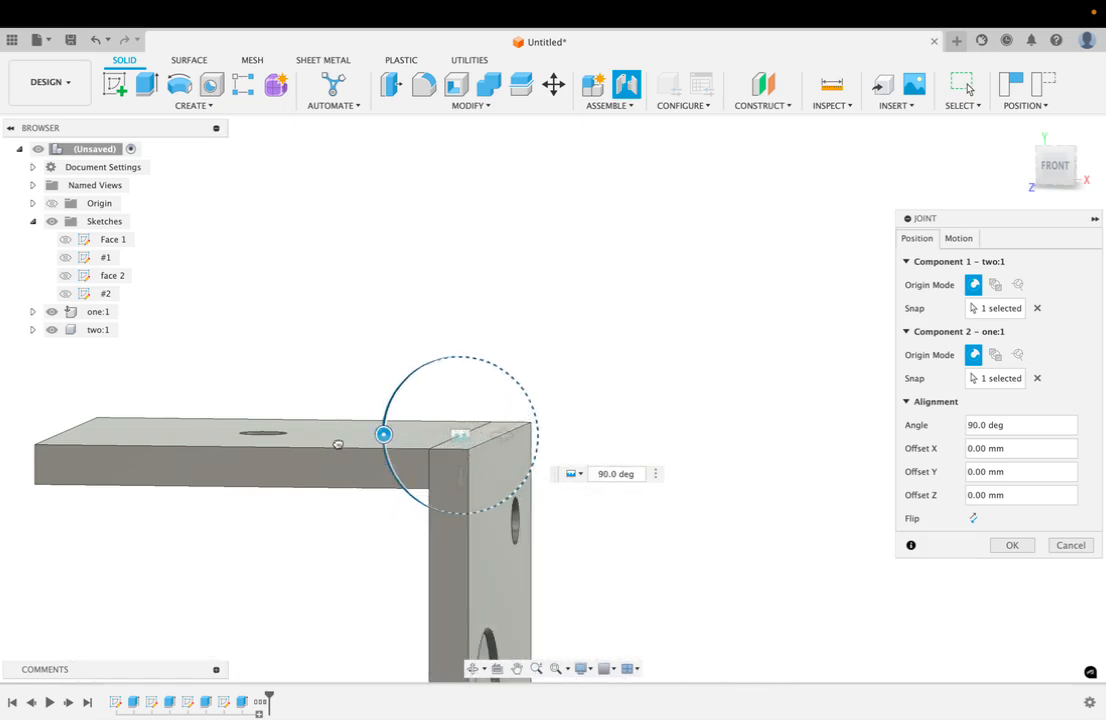
left_click(1012, 545)
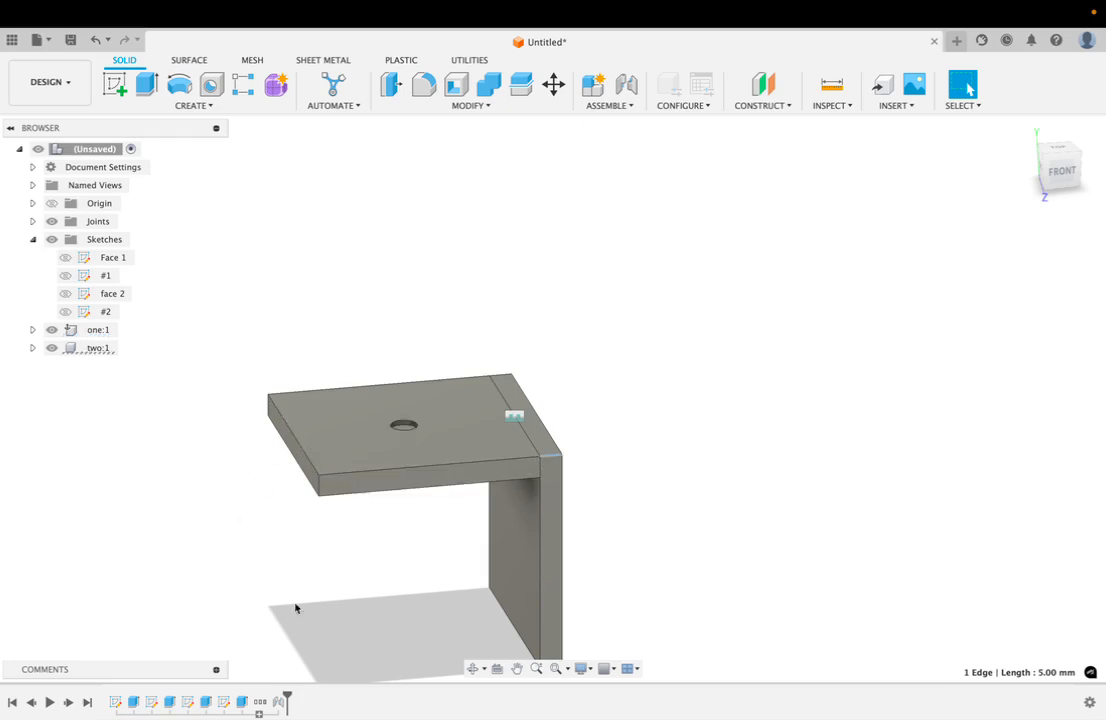
Step: Delete the joint between the two plates
left_click(279, 704)
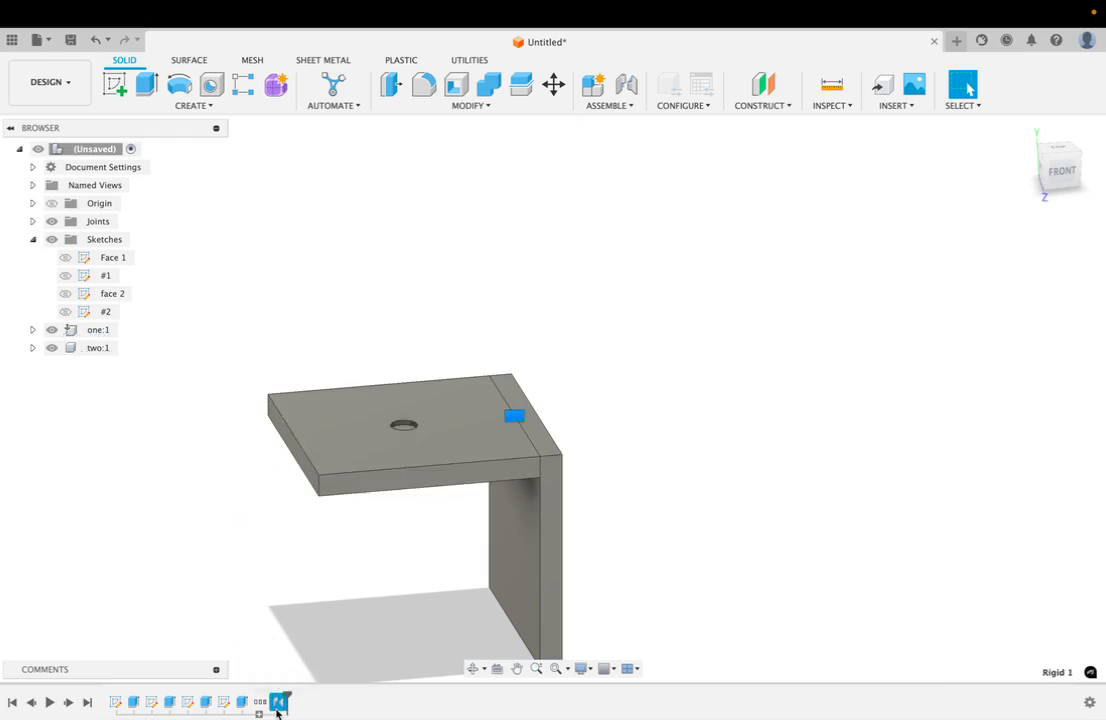
key("Delete")
left_click(258, 704)
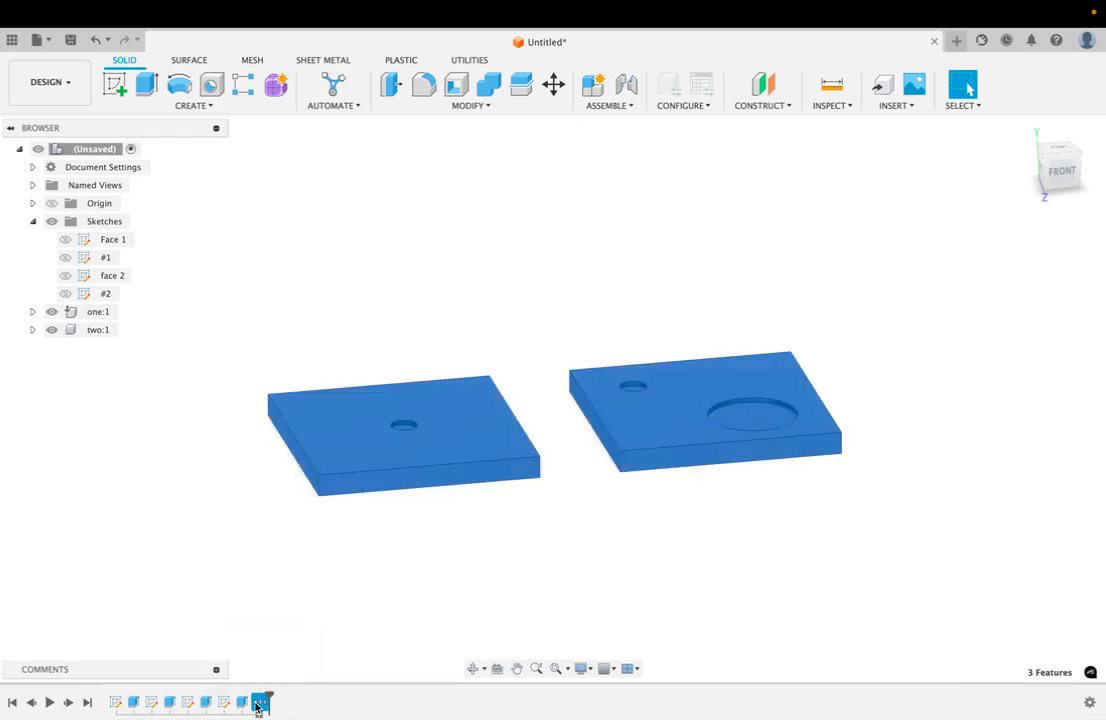
left_click(557, 432)
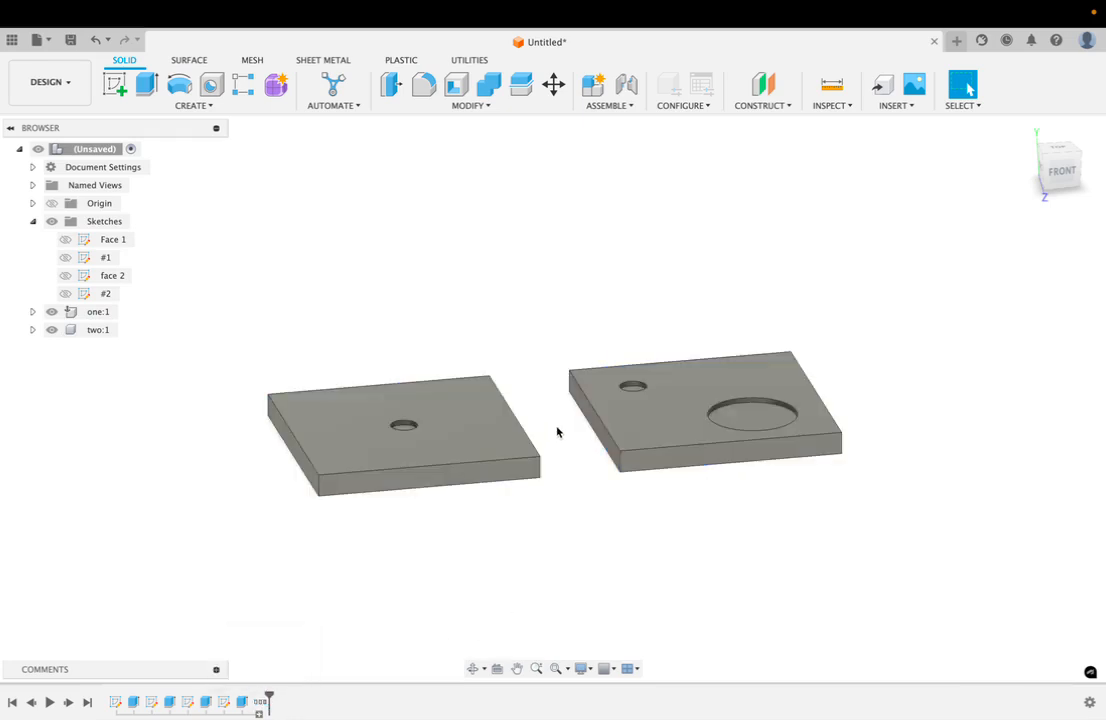
Step: Start a new joint, snapping plate two's upper facing edge midpoint to plate one's lower facing edge midpoint
left_click(620, 106)
left_click(604, 139)
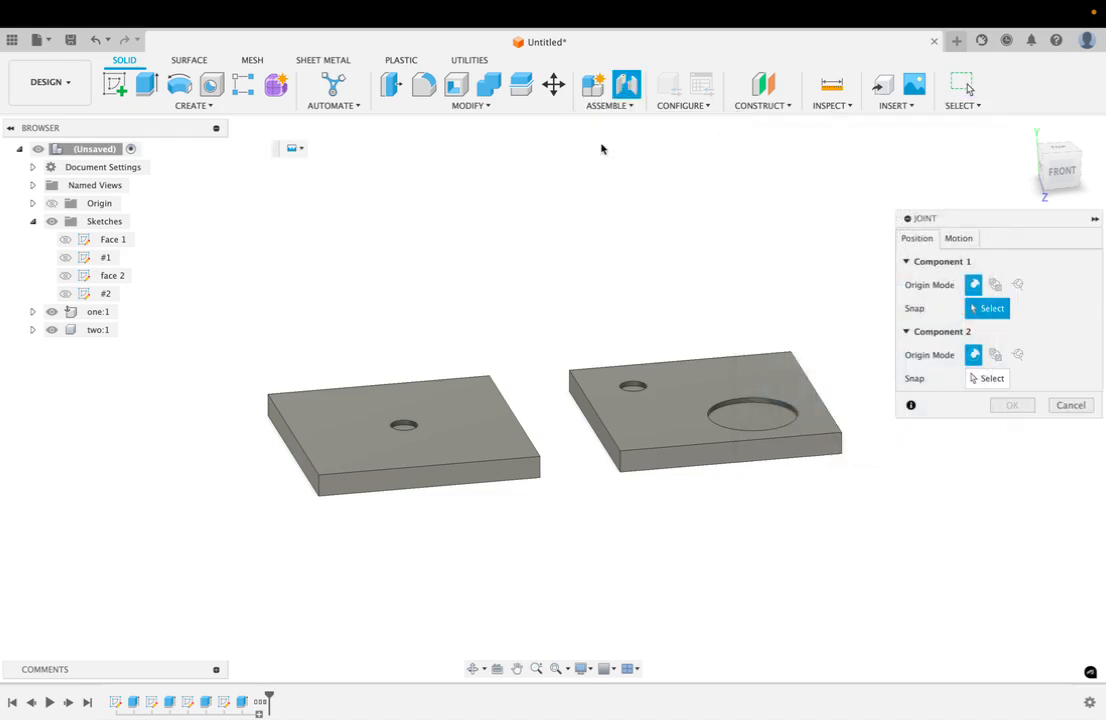
scroll(595, 430, "up", 5)
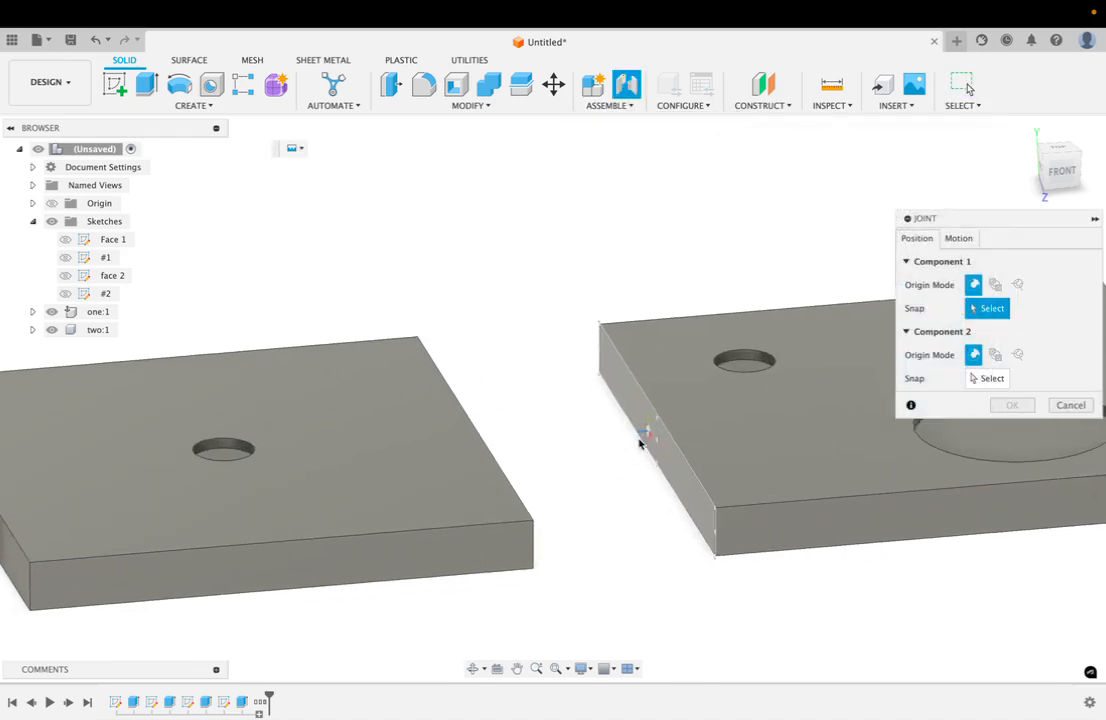
scroll(640, 443, "up", 3)
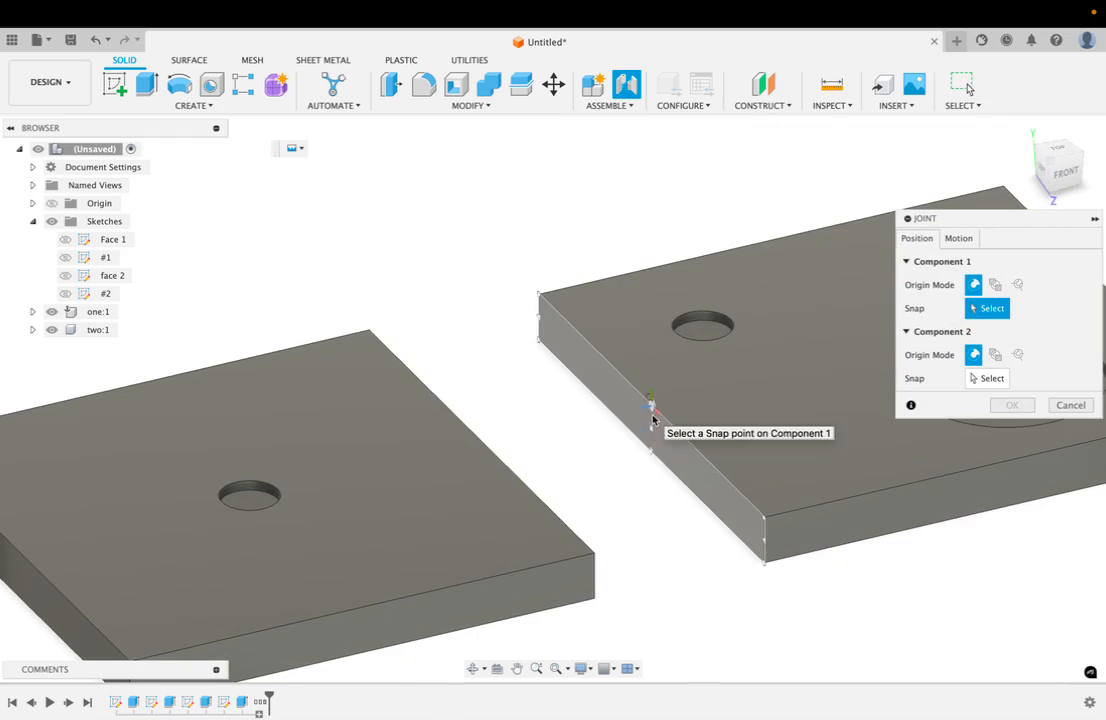
left_click(653, 419)
scroll(653, 419, "down", 10, "shift")
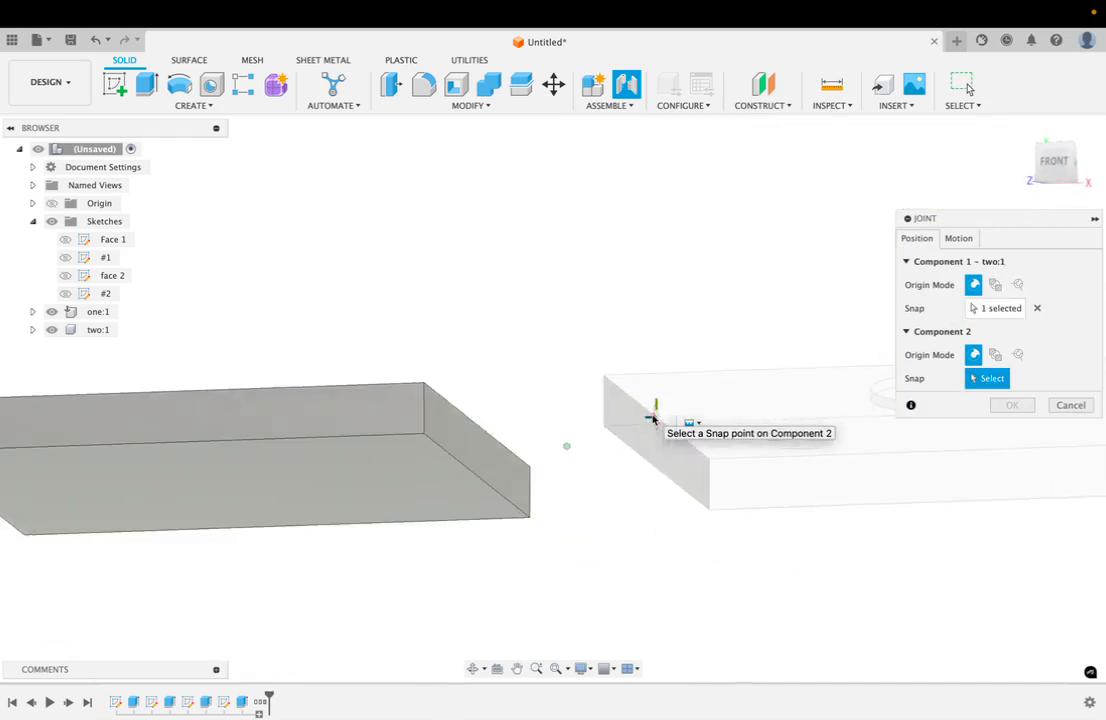
left_click(472, 483)
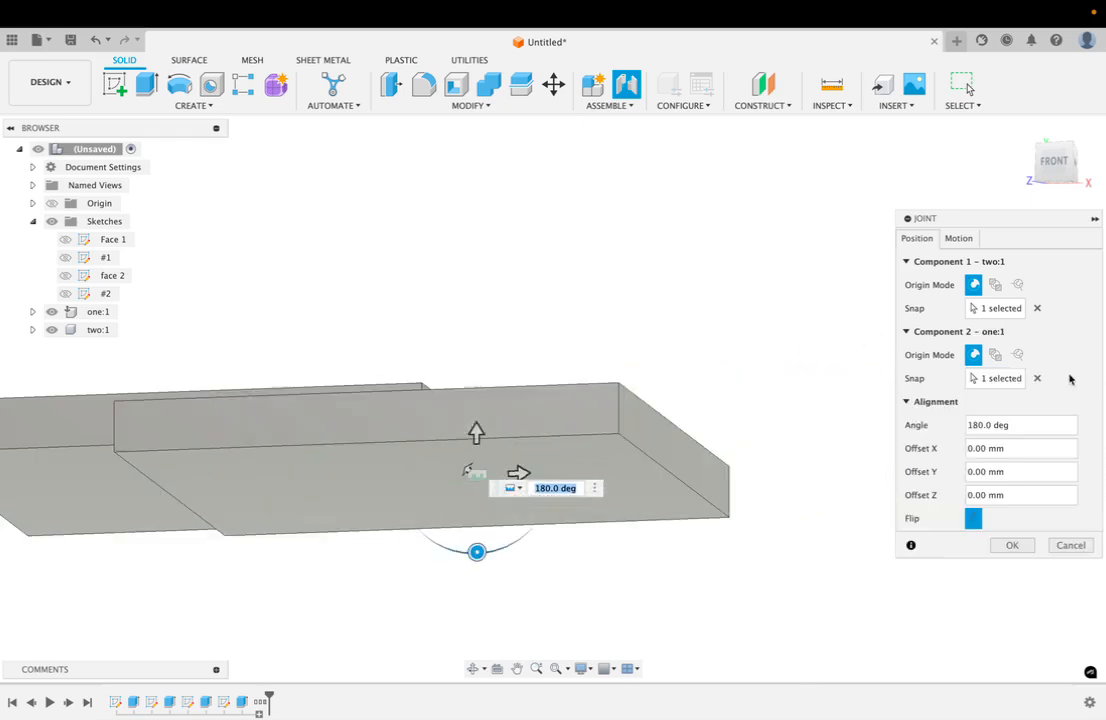
left_click(1037, 378)
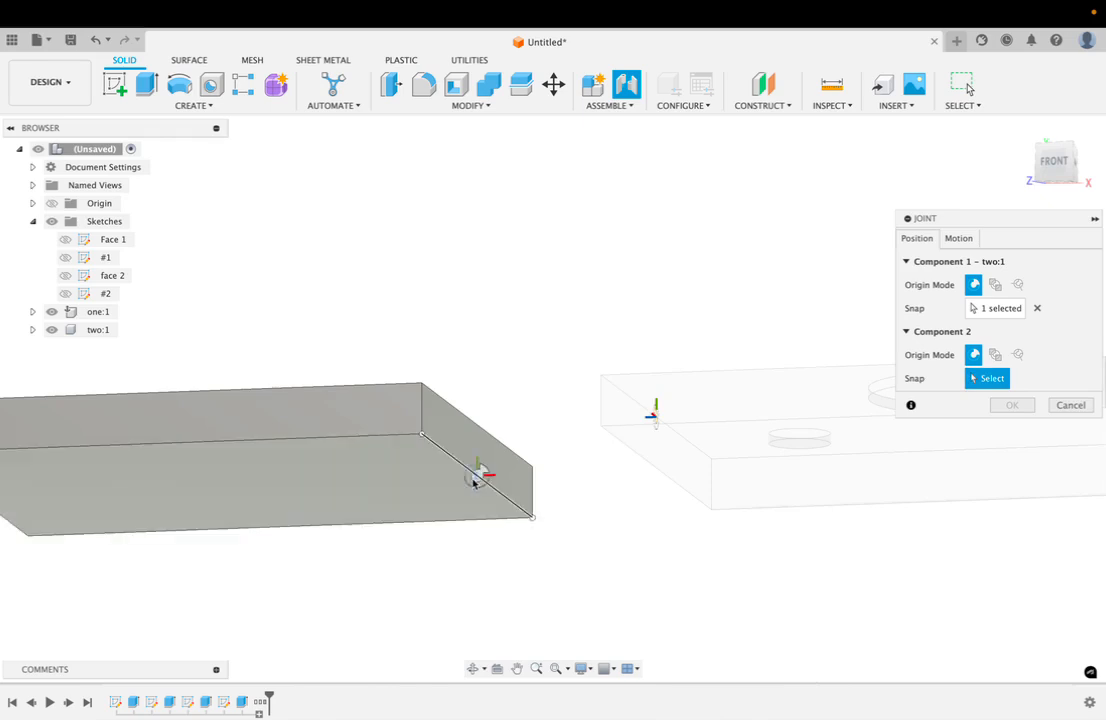
left_click(473, 484)
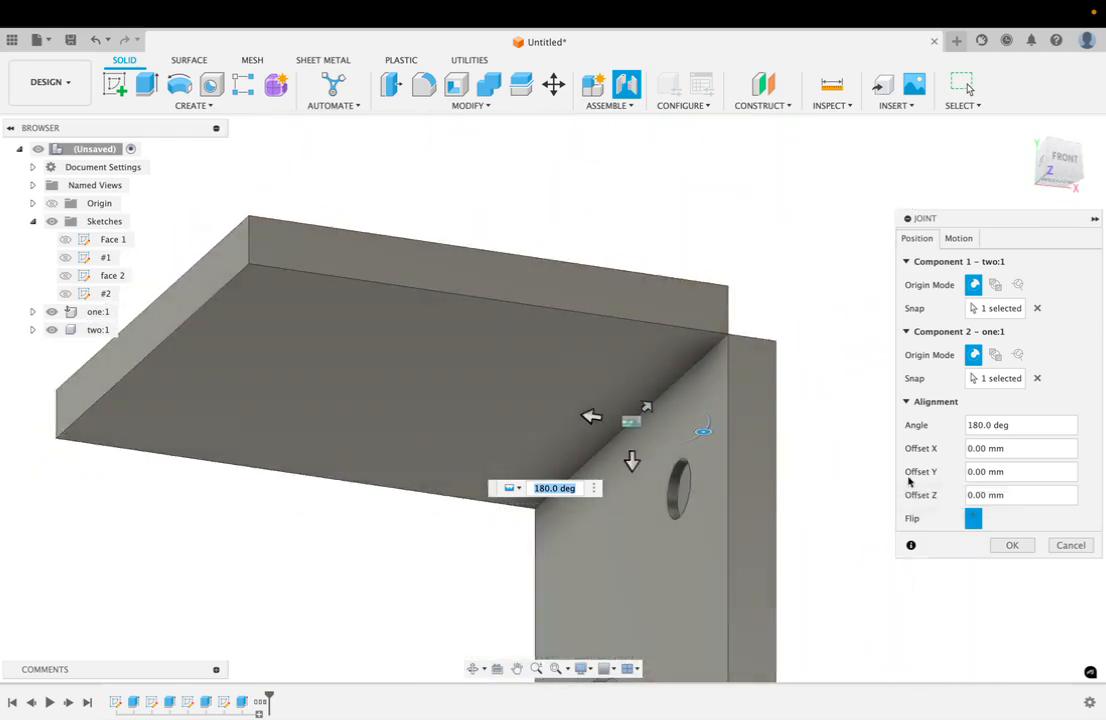
Step: Flip the joint's direction and try to change its alignment angle
left_click(973, 518)
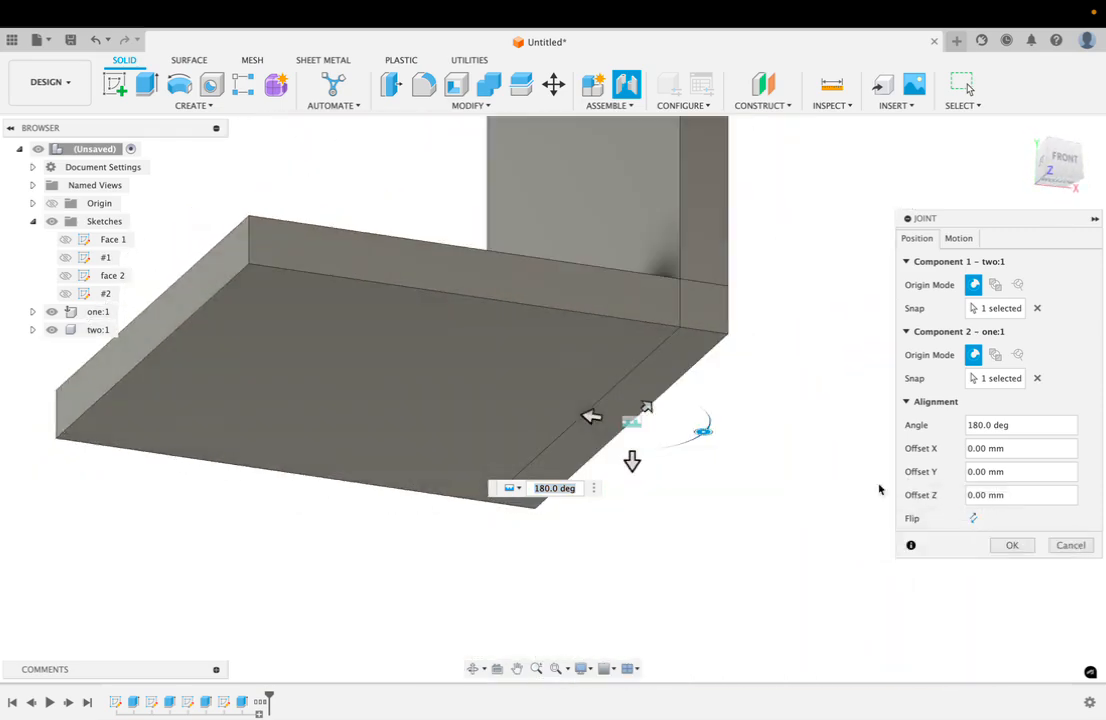
left_click_drag(703, 431, 739, 442)
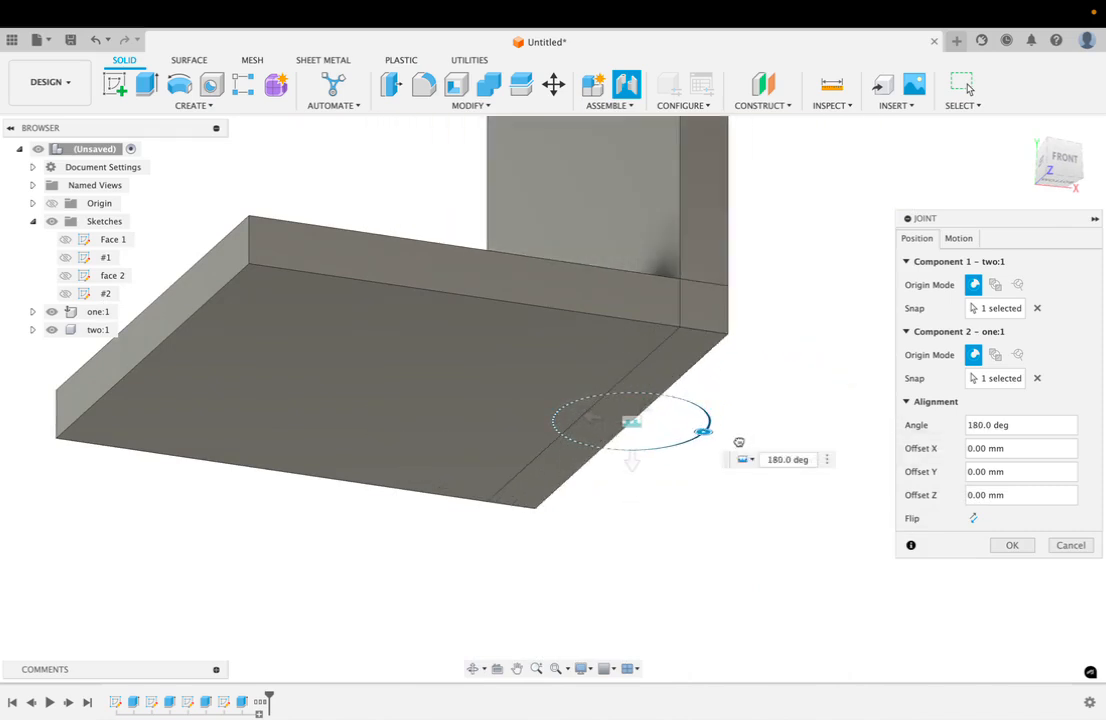
scroll(716, 440, "up", 5, "shift")
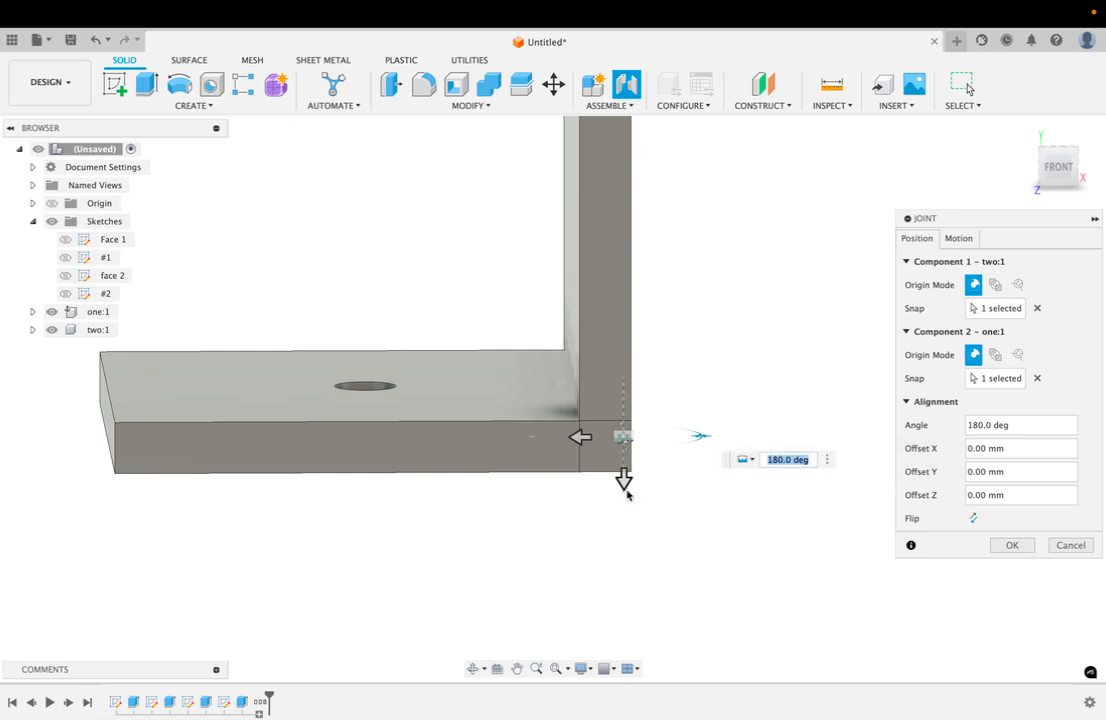
scroll(605, 459, "up", 5, "shift")
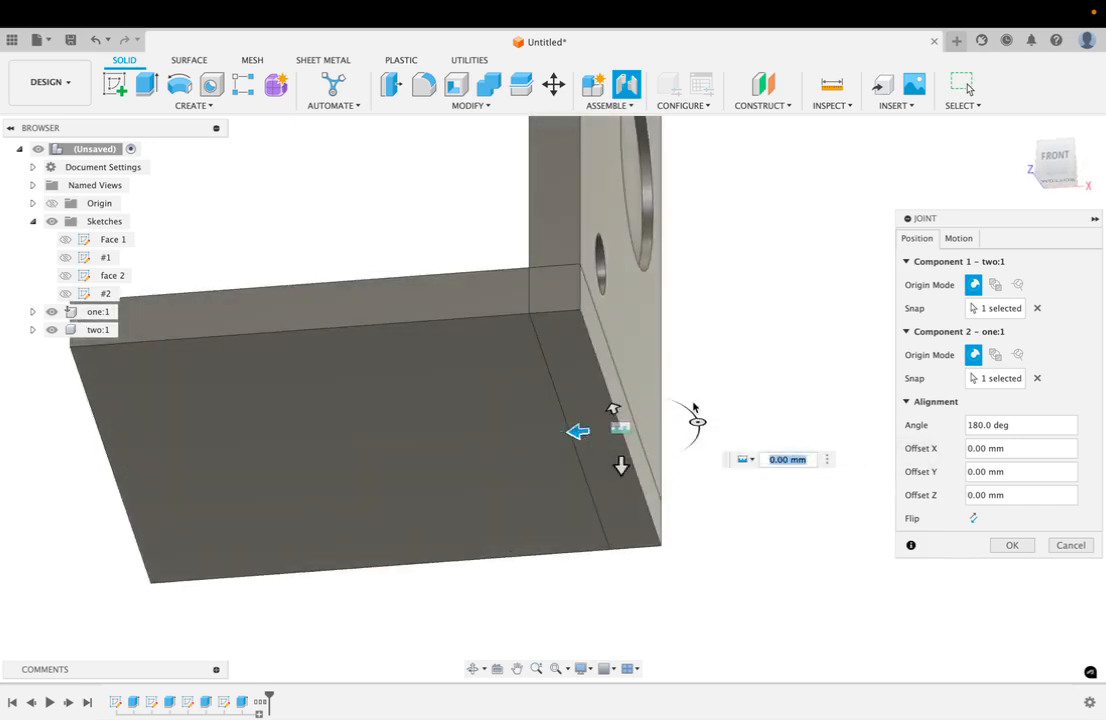
mouse_move(701, 425)
left_mouse_down()
mouse_move(620, 511)
mouse_move(521, 496)
mouse_move(753, 455)
mouse_move(700, 408)
mouse_move(692, 426)
left_mouse_up()
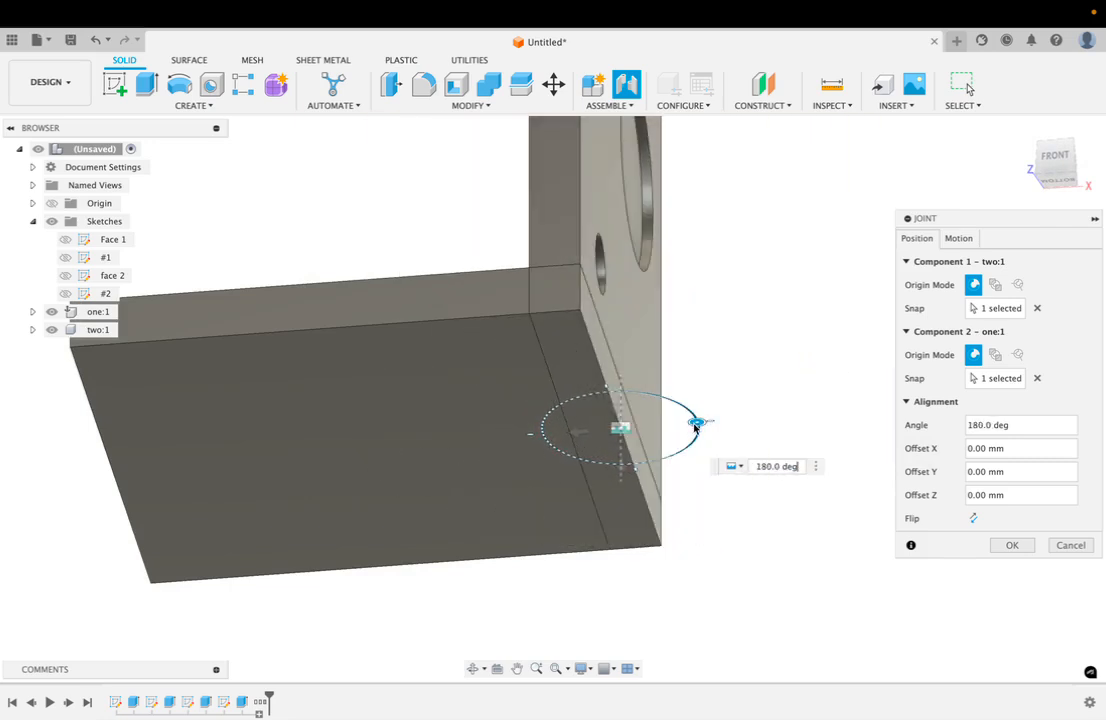
Step: Clear both joint snaps and re-pick plate two's upper front edge midpoint and the midpoint of plate one's lower edge facing plate two
left_click(1037, 308)
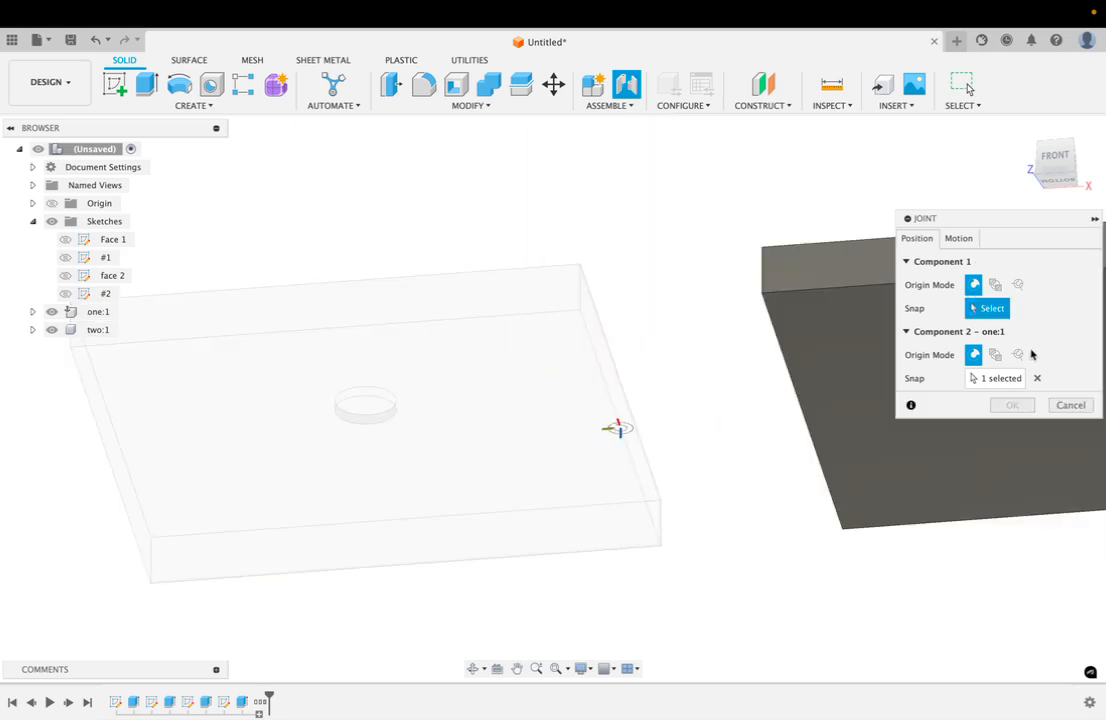
left_click(1036, 379)
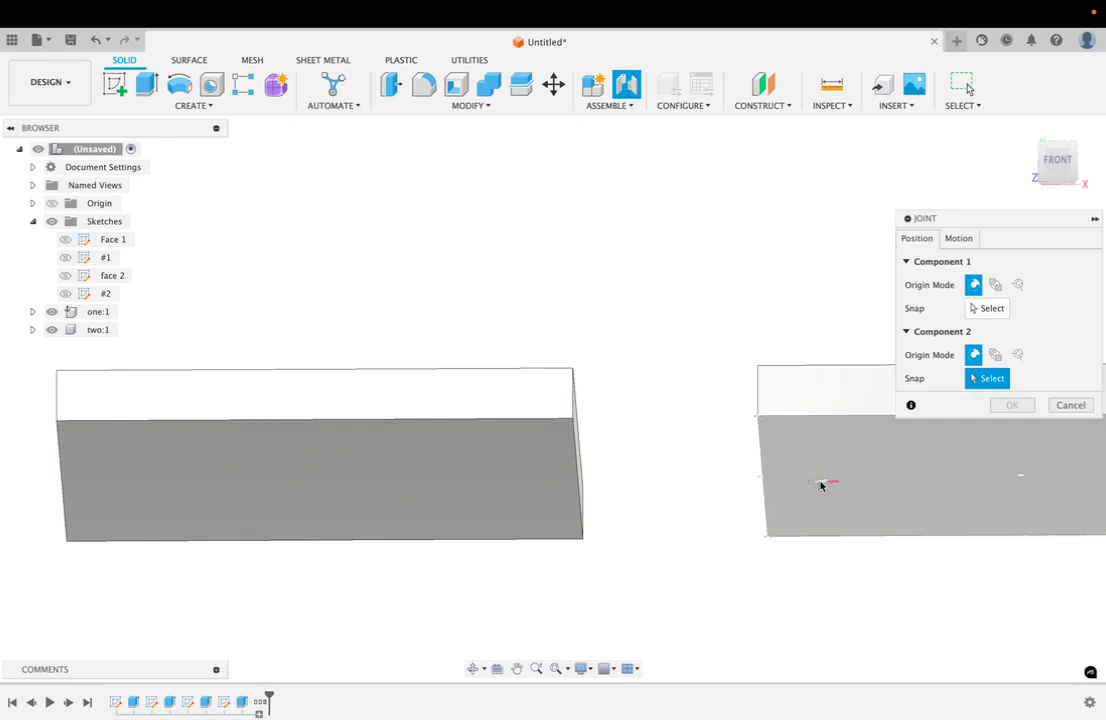
scroll(822, 486, "up", 5, "shift")
scroll(822, 486, "down", 3)
scroll(805, 521, "down", 1)
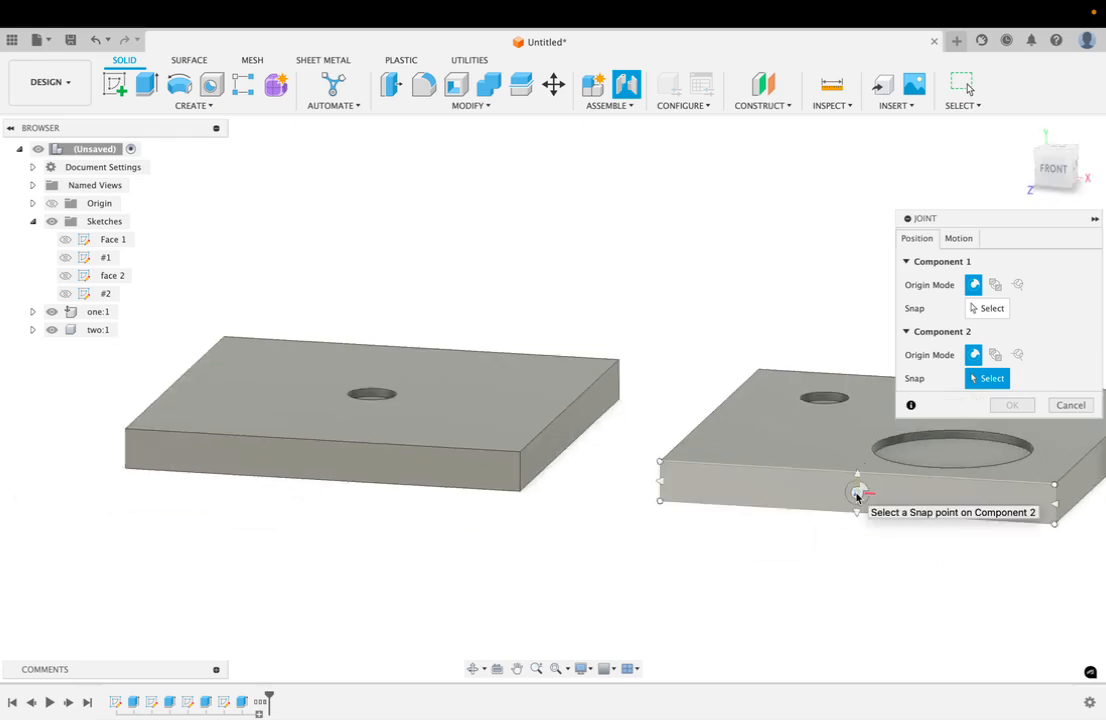
left_click(856, 476)
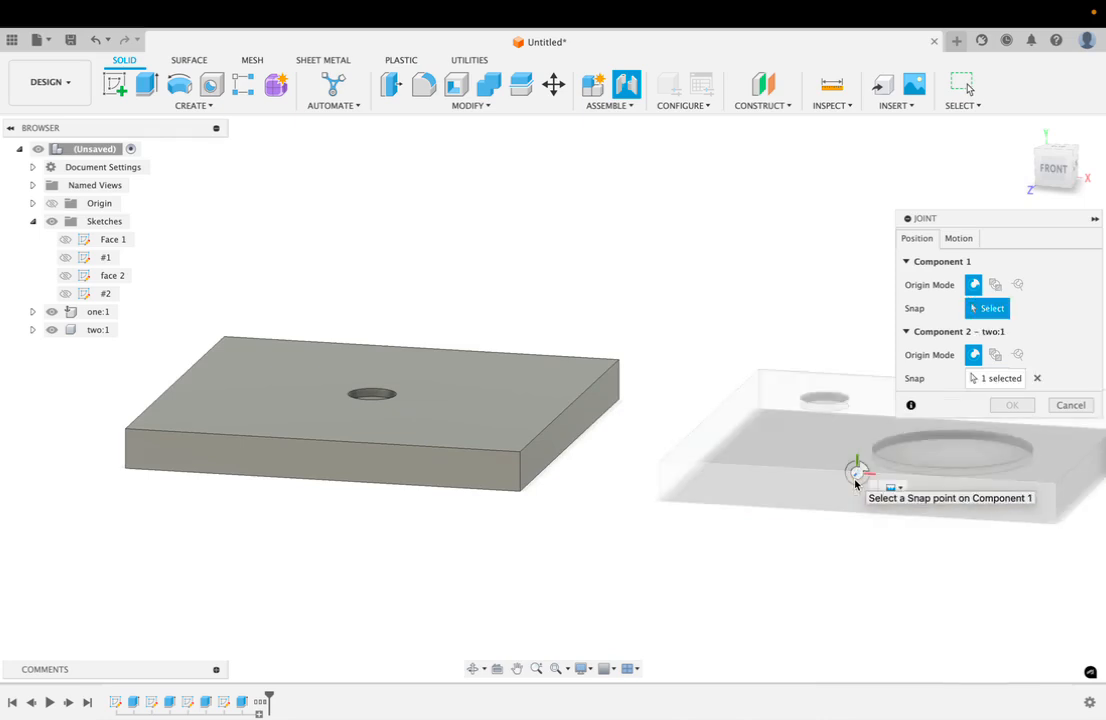
scroll(855, 484, "down", 5, "shift")
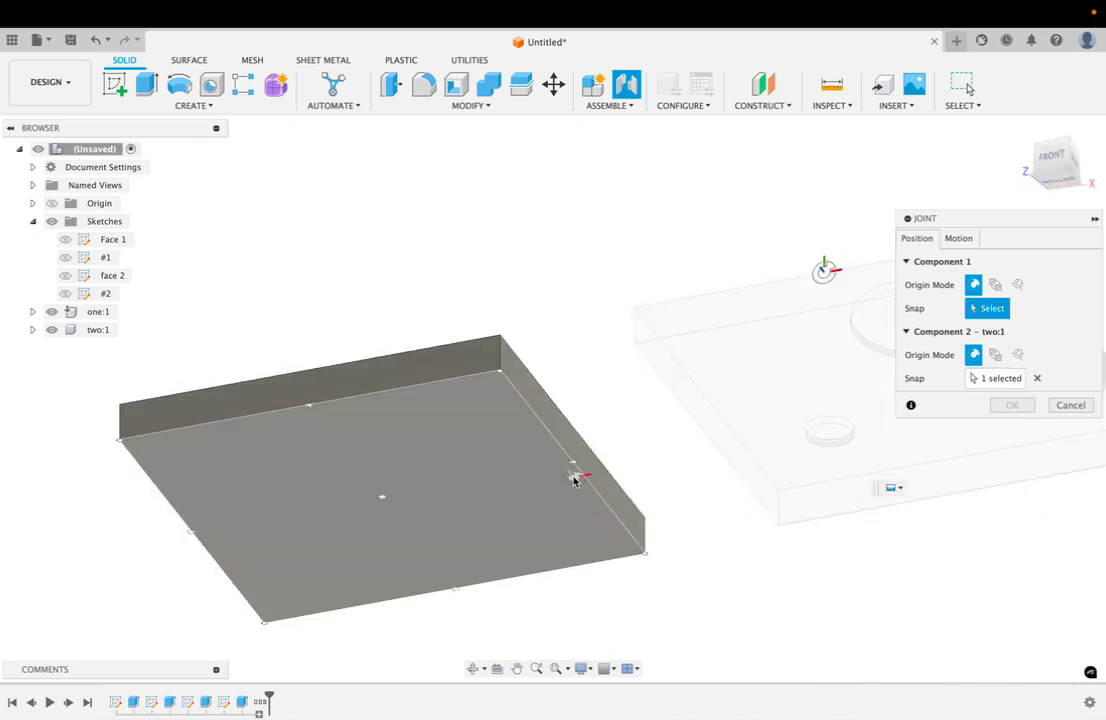
left_click(572, 474)
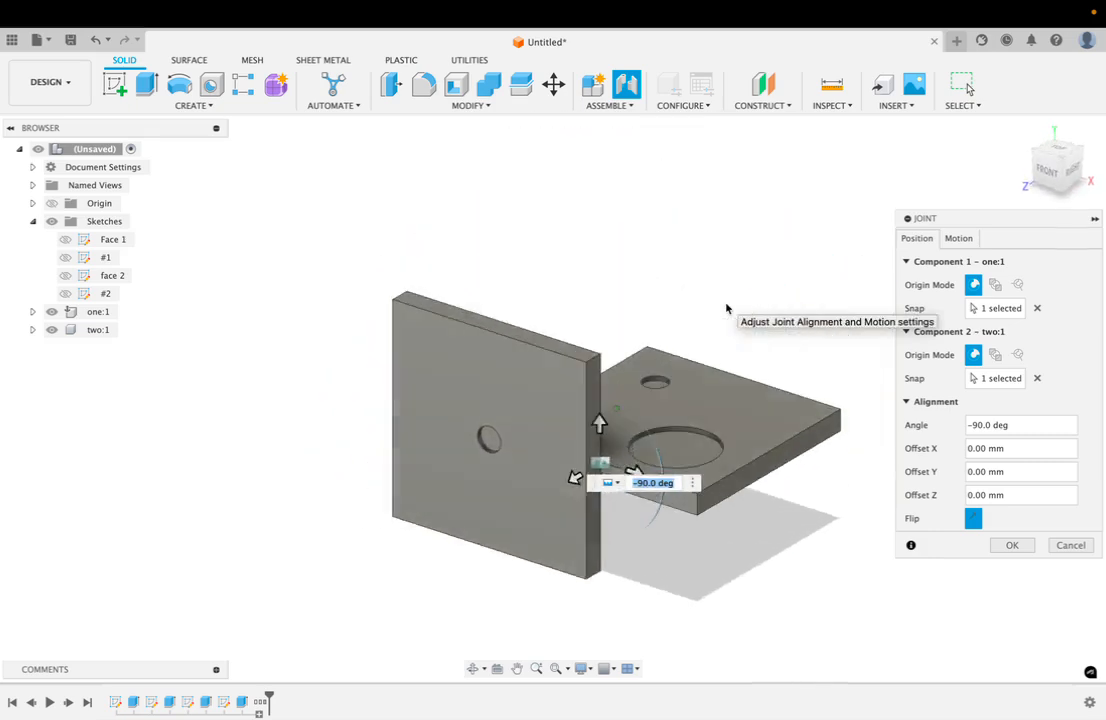
Step: Rotate the joint's alignment angle to 0 degrees and create the right-angle joint between the plates
left_click_drag(655, 468, 599, 354)
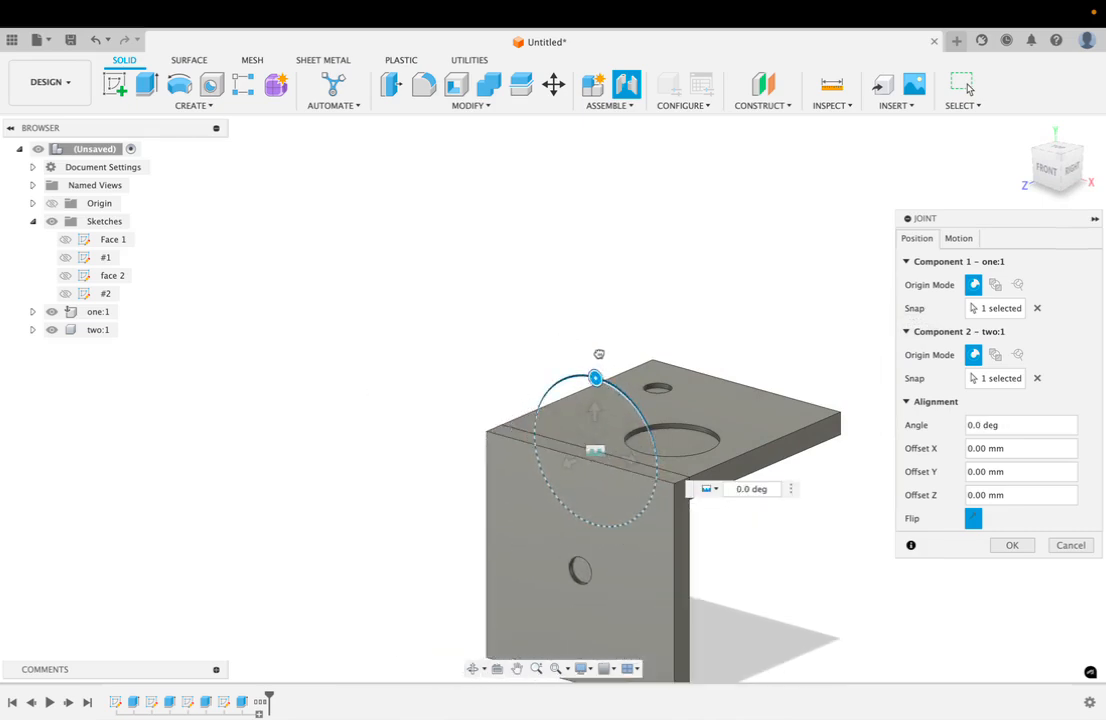
left_click(1012, 545)
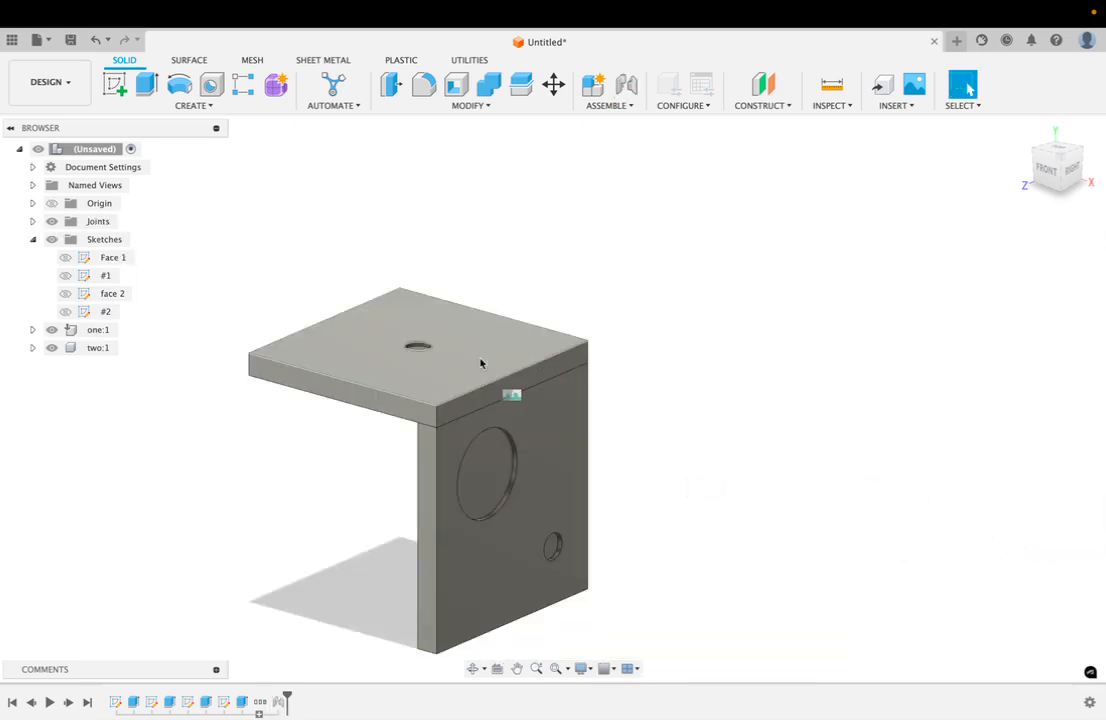
left_click(610, 106)
left_click(602, 138)
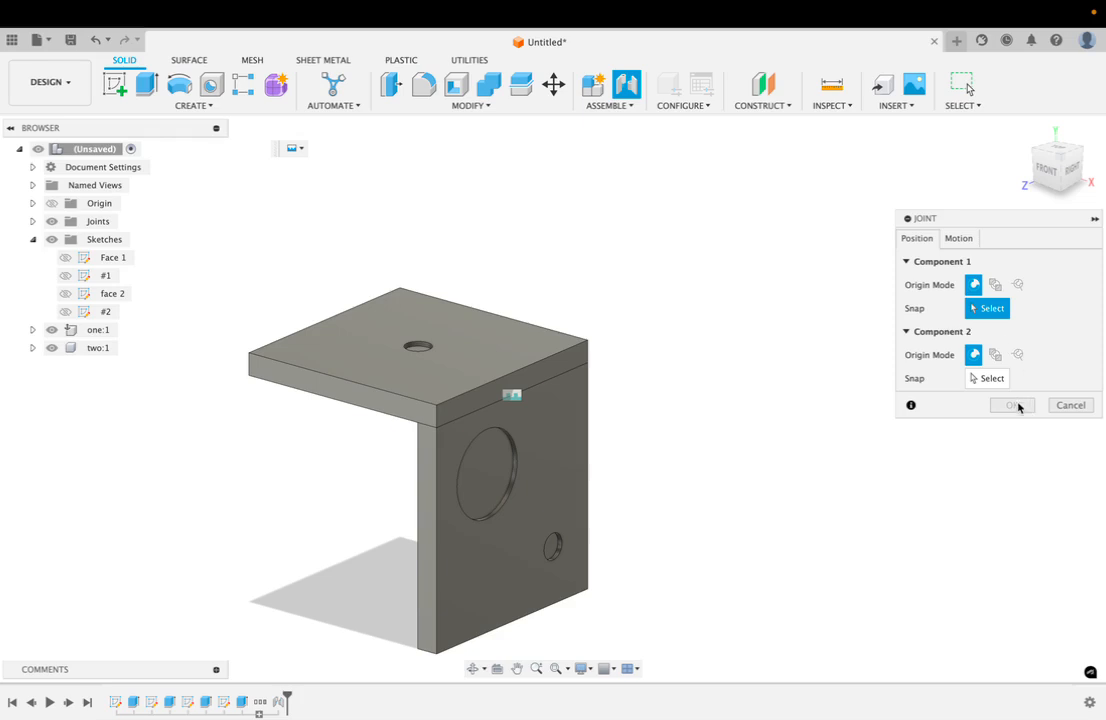
left_click(1069, 403)
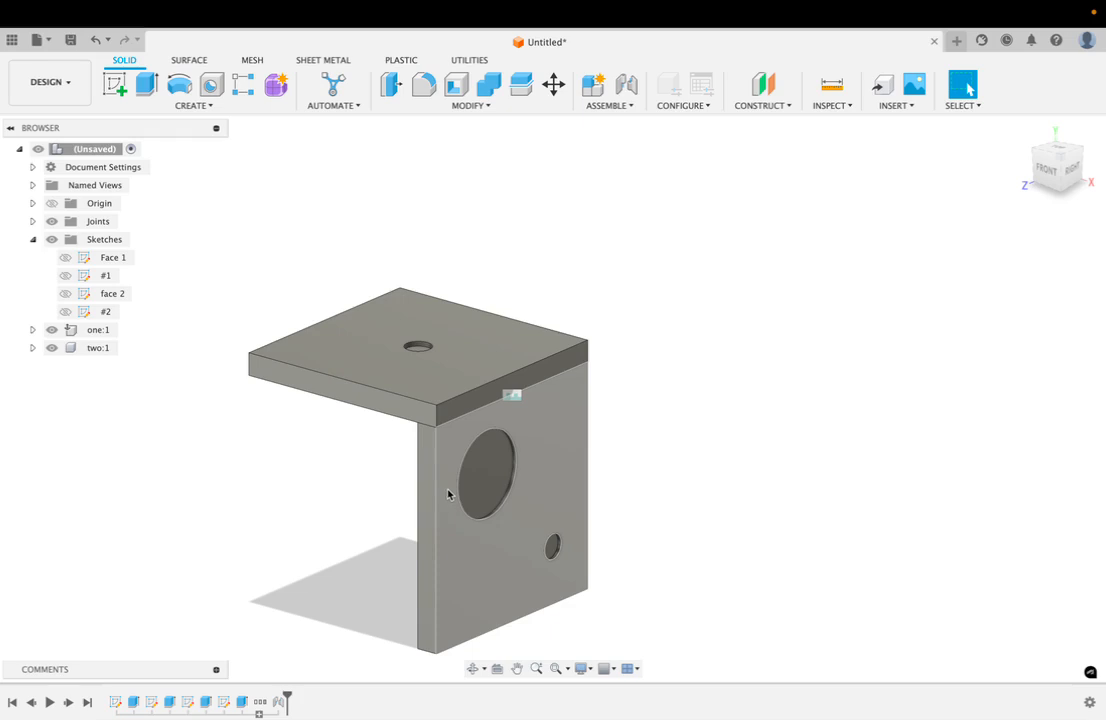
Step: Examine the two jointed plates from below, behind and above to check how their edges meet
left_click(474, 106)
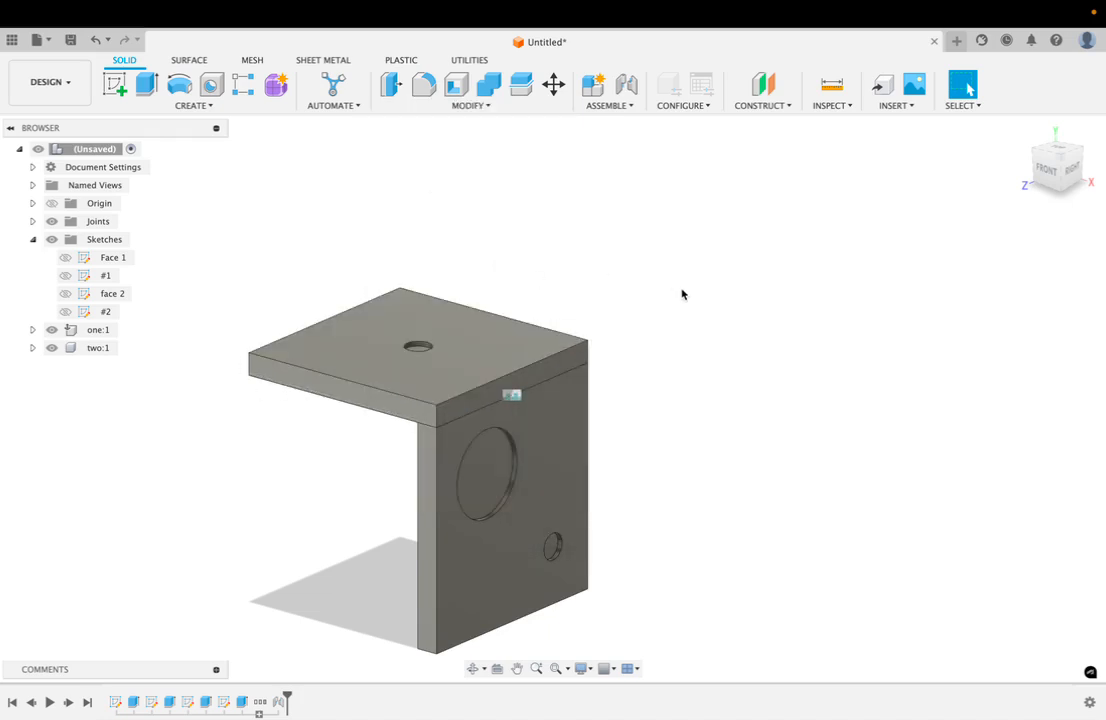
scroll(683, 294, "down", 5, "shift")
scroll(683, 294, "up", 4, "shift")
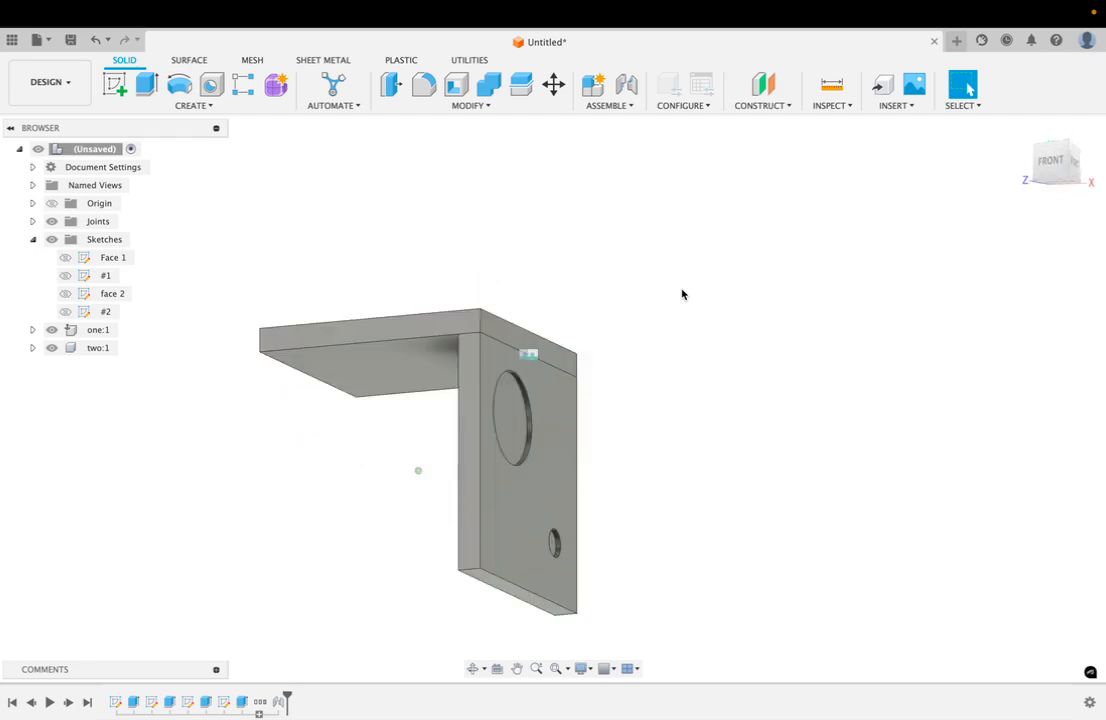
scroll(683, 294, "left", 10, "shift")
scroll(683, 294, "up", 5, "shift")
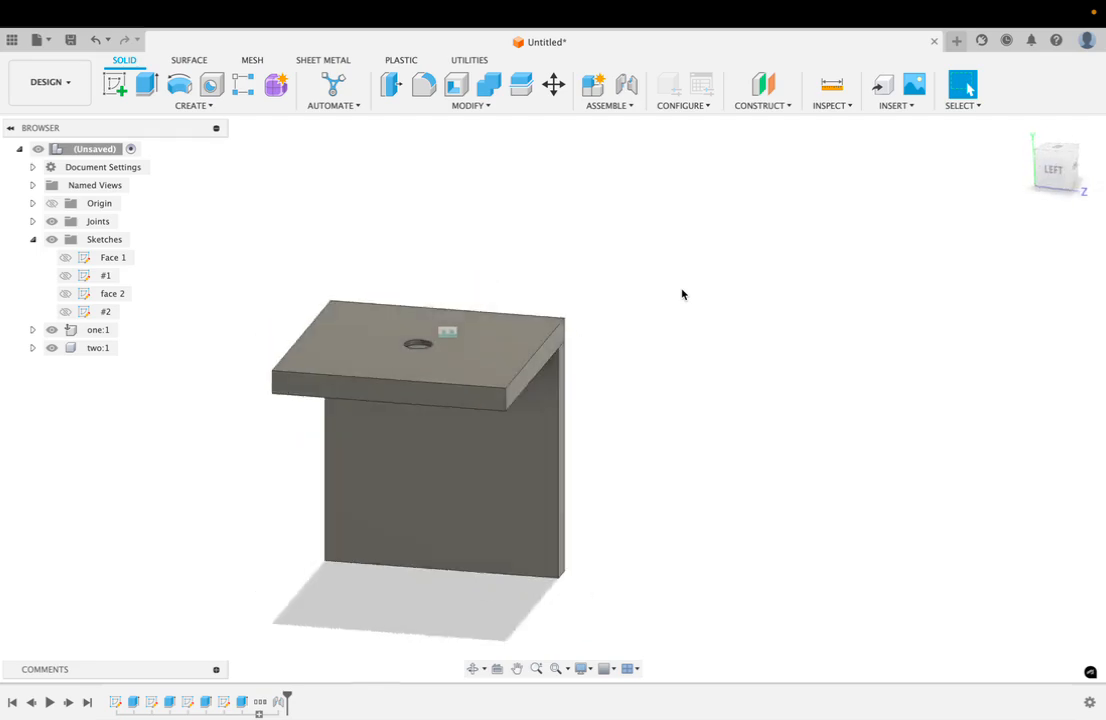
scroll(683, 294, "left", 10, "shift")
scroll(683, 294, "up", 3, "shift")
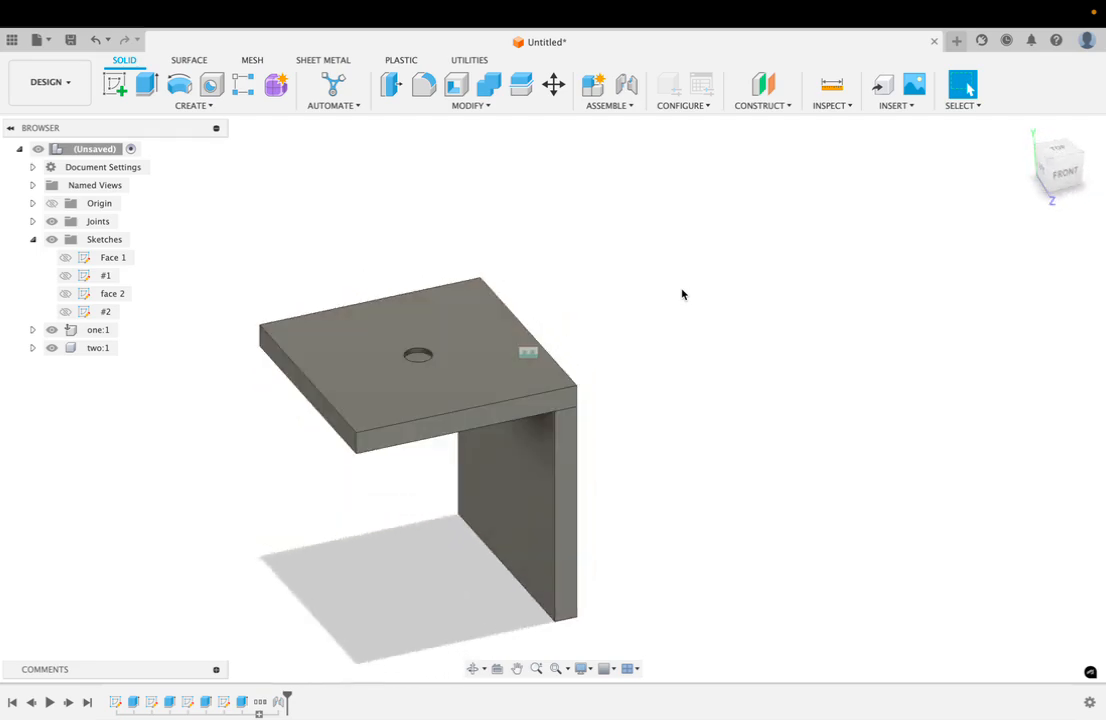
key("ctrl+Left")
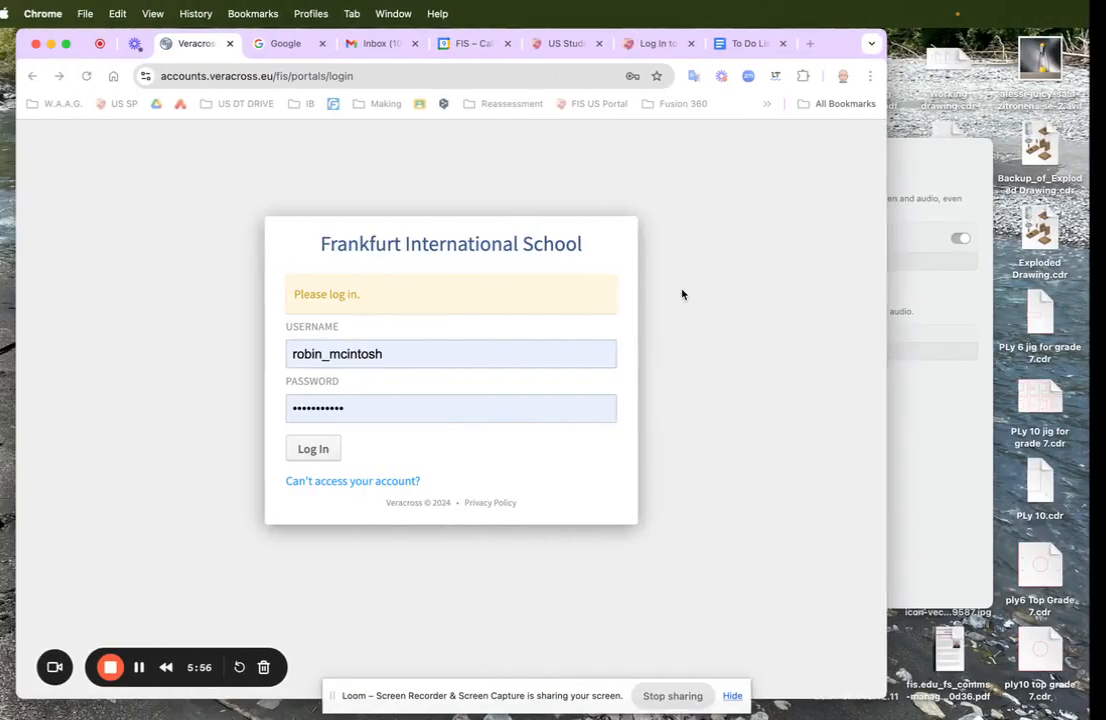